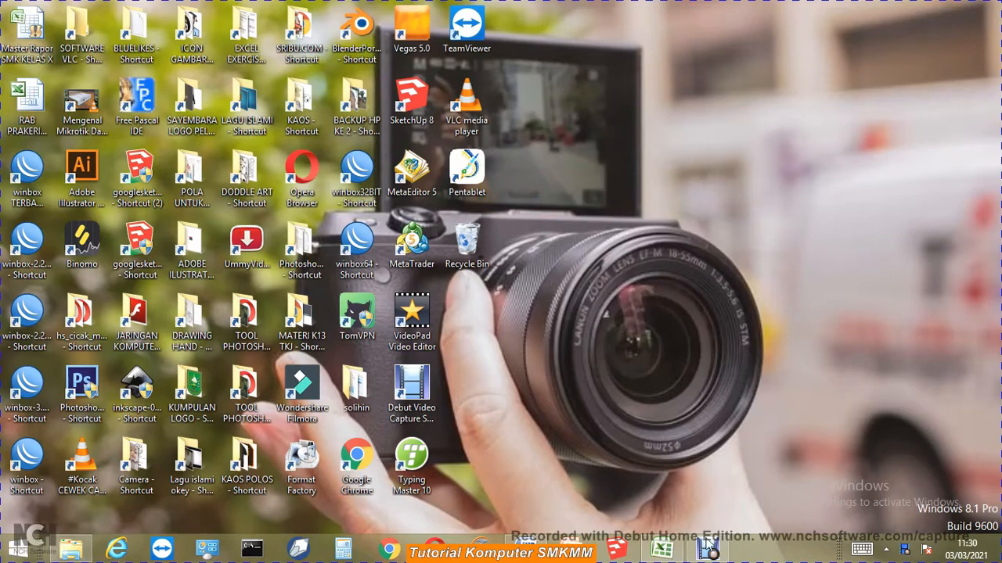
Step: Refresh the desktop and switch to the LATIHAN EXCEL 2 ABI workbook in Excel
right_click(664, 279)
left_click(705, 320)
left_click(662, 550)
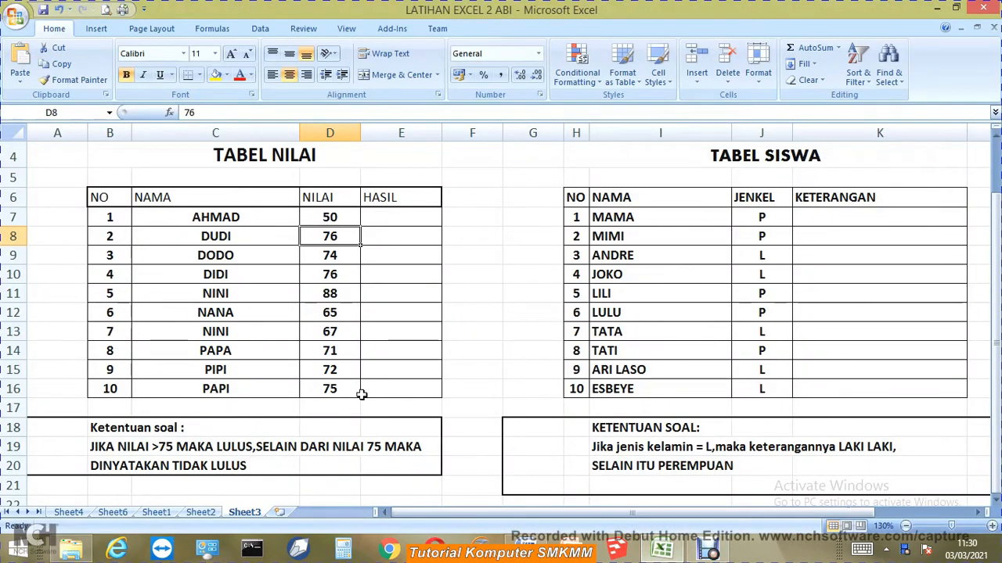
Step: Examine the TABEL NILAI and TABEL SISWA layouts, including their titles, column headers and the rule notes beneath them
left_click_drag(74, 159, 748, 465)
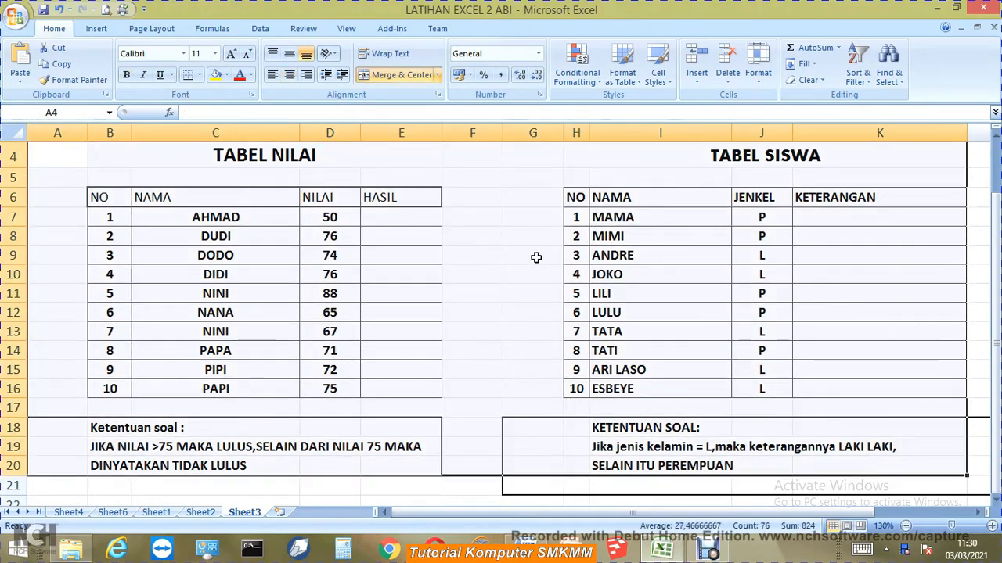
left_click(537, 258)
left_click(237, 155)
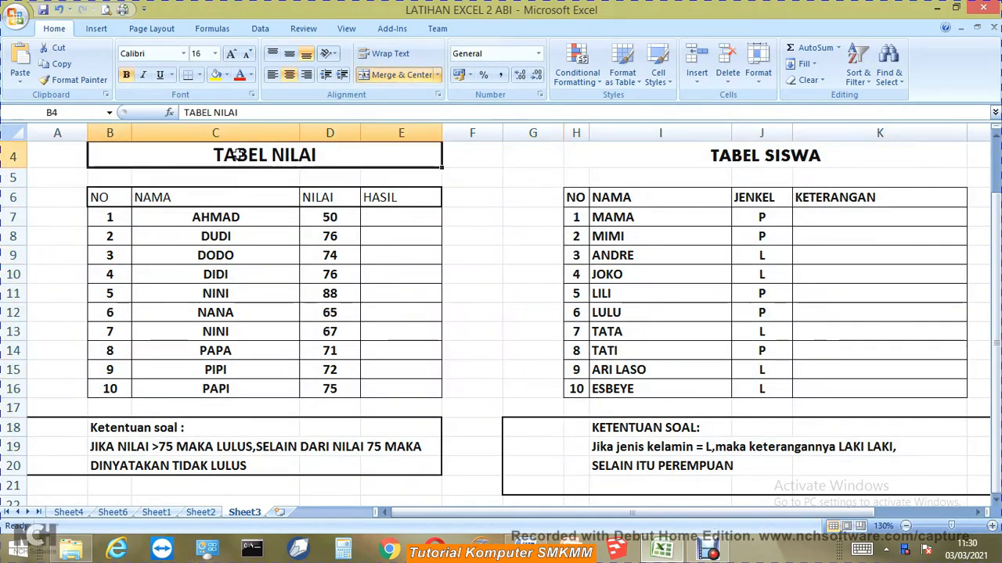
left_click(750, 154)
left_click(293, 156)
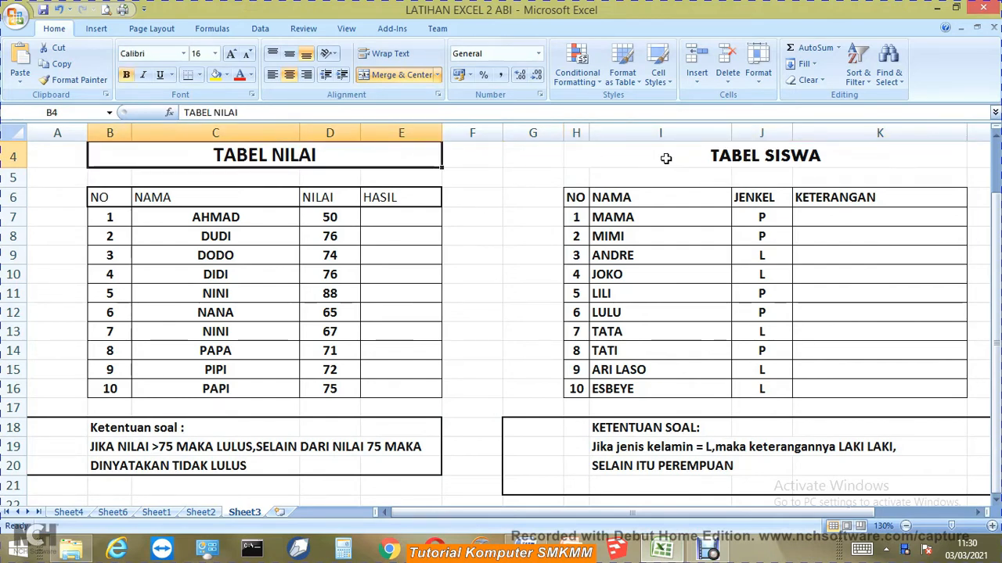
left_click(670, 156)
left_click(536, 244)
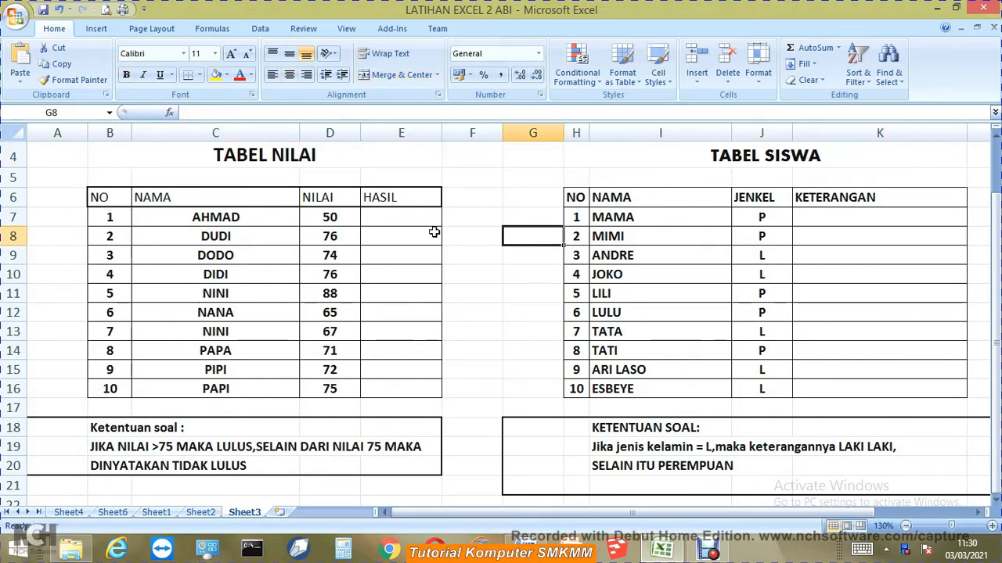
left_click(394, 196)
left_click_drag(84, 197, 864, 485)
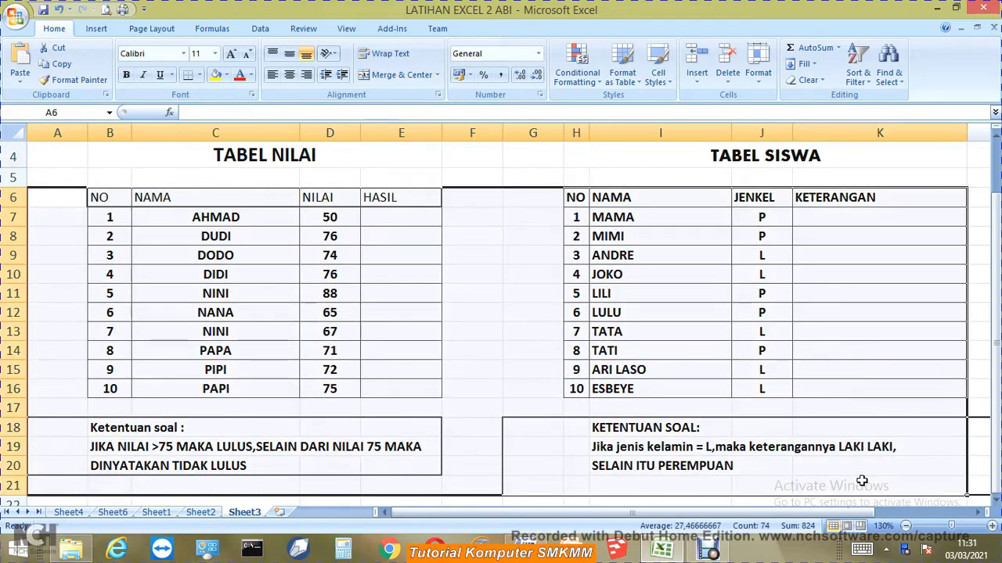
left_click(631, 256)
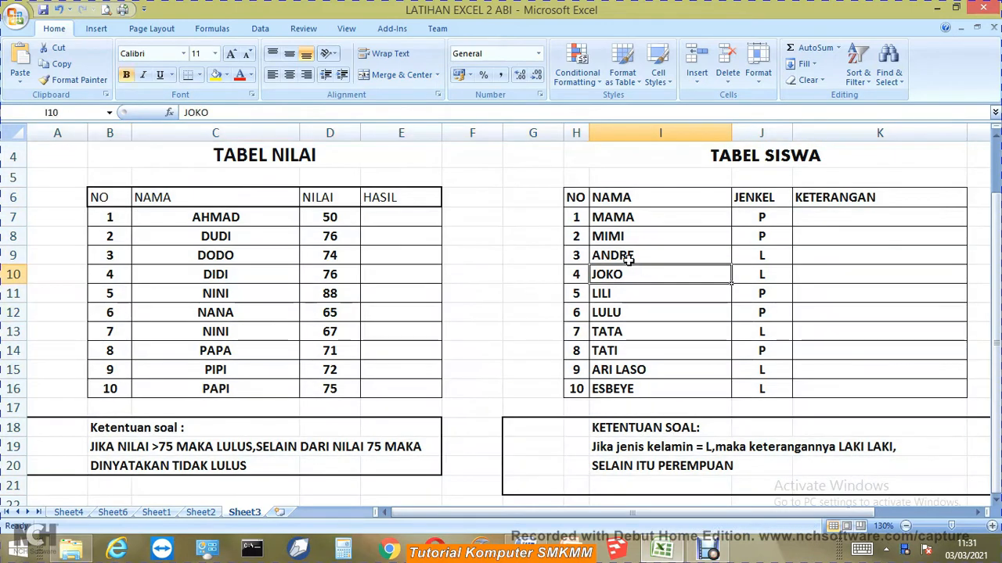
left_click(624, 235)
left_click(630, 199)
left_click(743, 198)
left_click(811, 199)
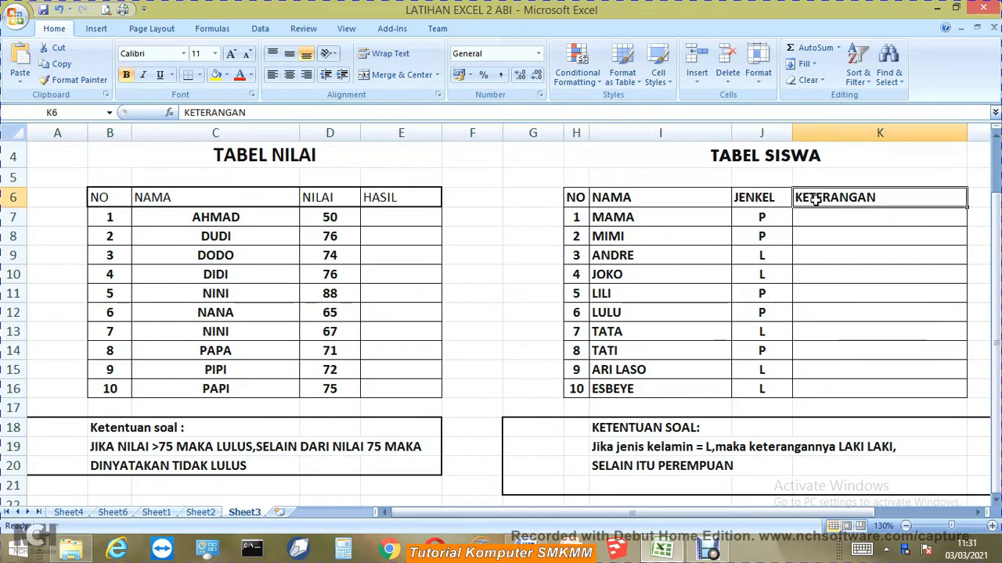
left_click(754, 197)
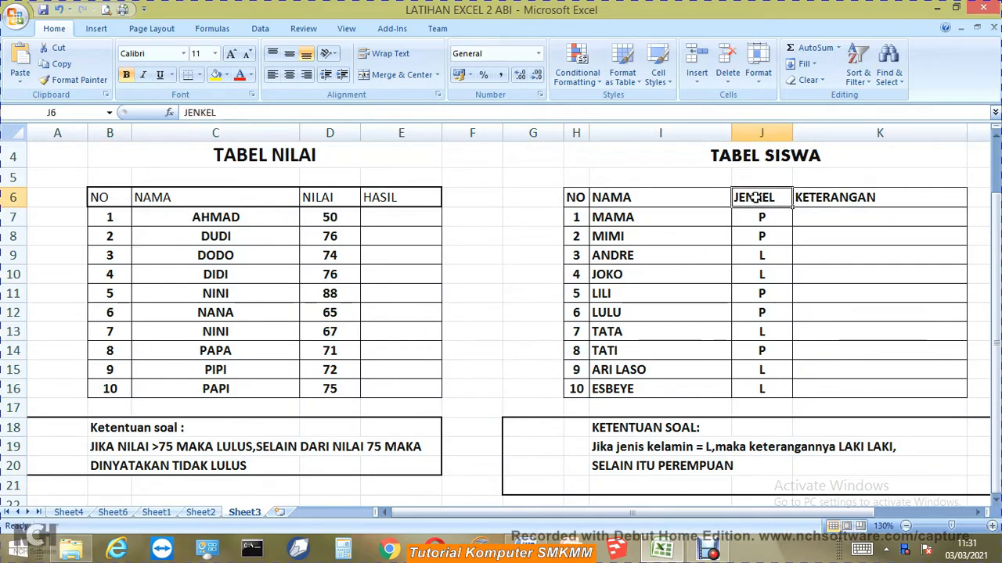
Step: Center the HASIL, NILAI and NAMA headers of TABEL NILAI horizontally in their cells
left_click(374, 198)
left_click(289, 75)
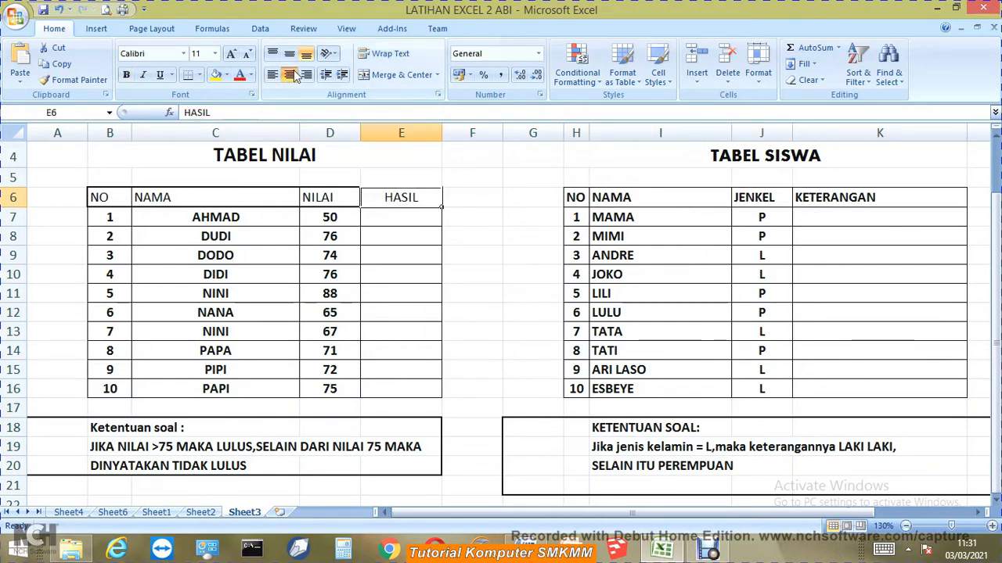
left_click(317, 196)
left_click(290, 75)
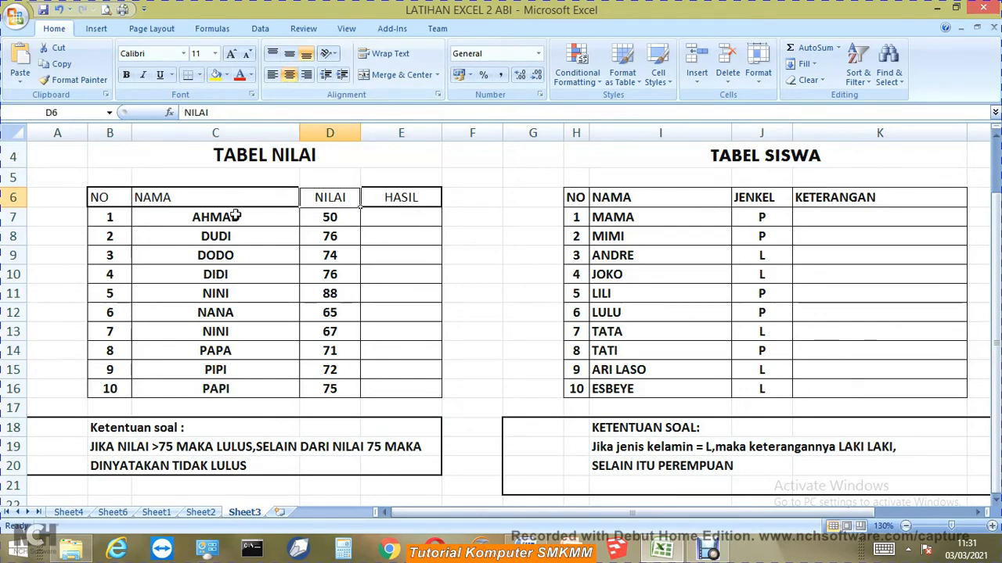
left_click(229, 200)
left_click(290, 75)
left_click(477, 270)
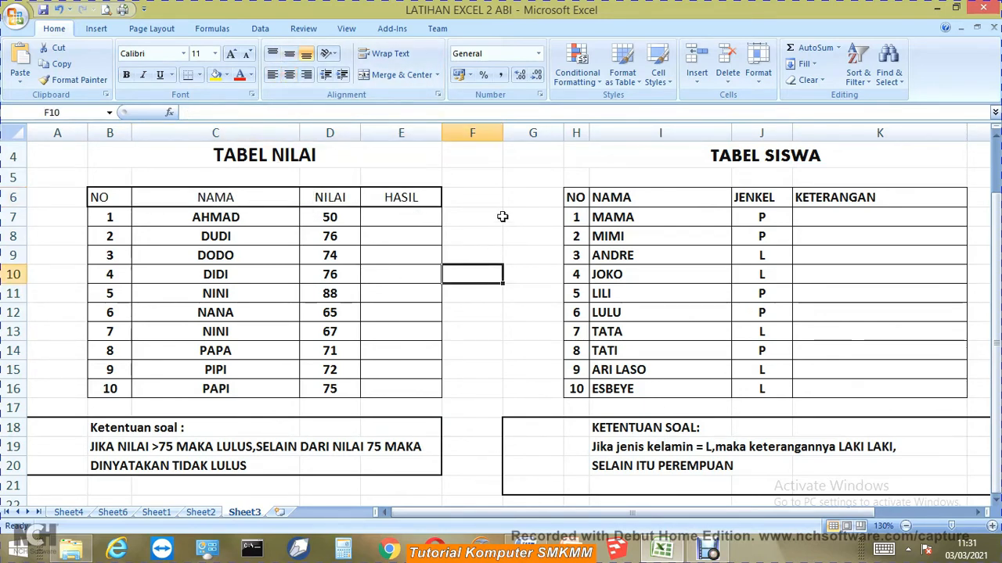
Step: Center the NAMA and KETERANGAN headers of TABEL SISWA horizontally in their cells
left_click(500, 217)
left_click(636, 199)
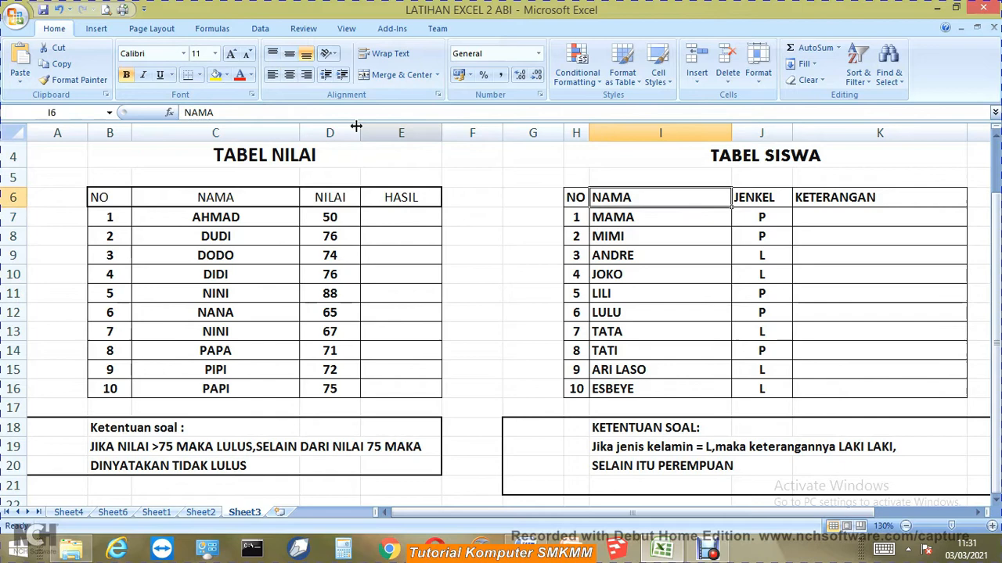
left_click(289, 75)
left_click(857, 196)
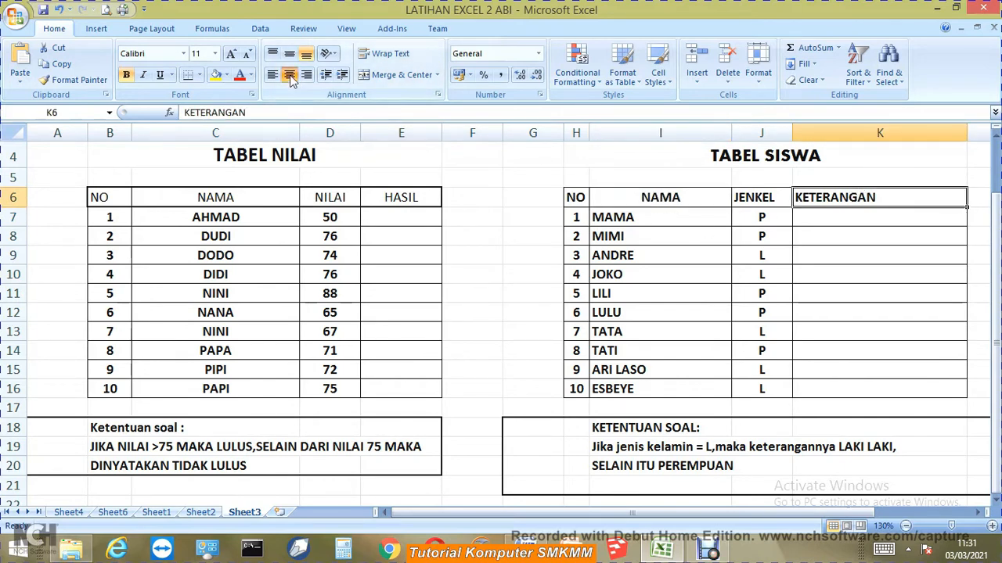
left_click(289, 75)
left_click(516, 217)
left_click(493, 198)
left_click(518, 198)
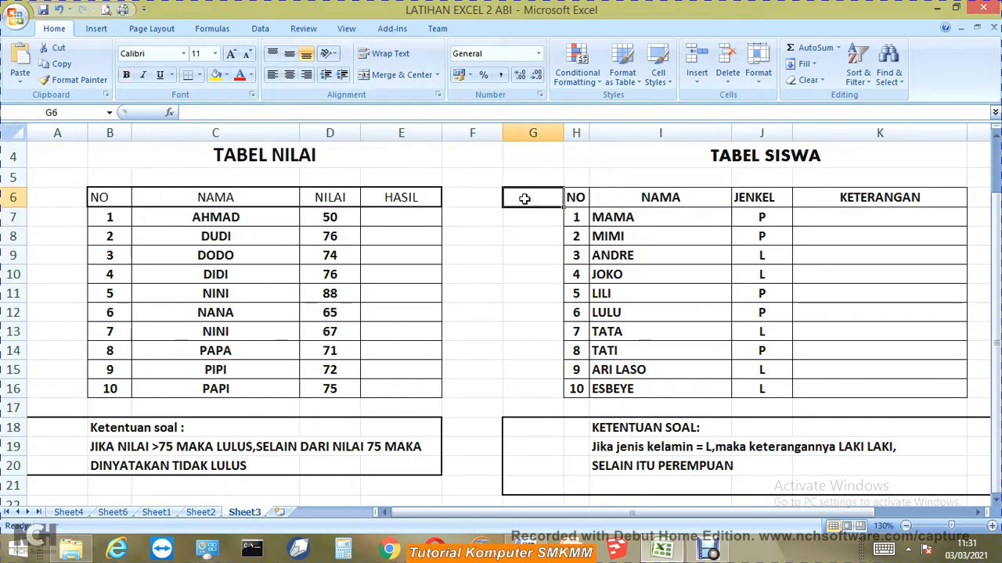
left_click(520, 238)
left_click(519, 258)
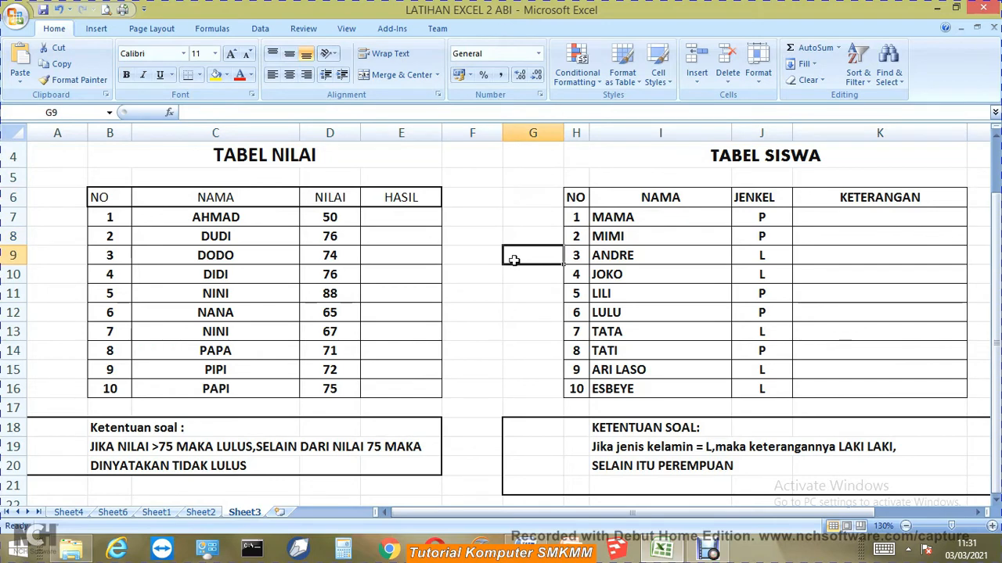
left_click(494, 299)
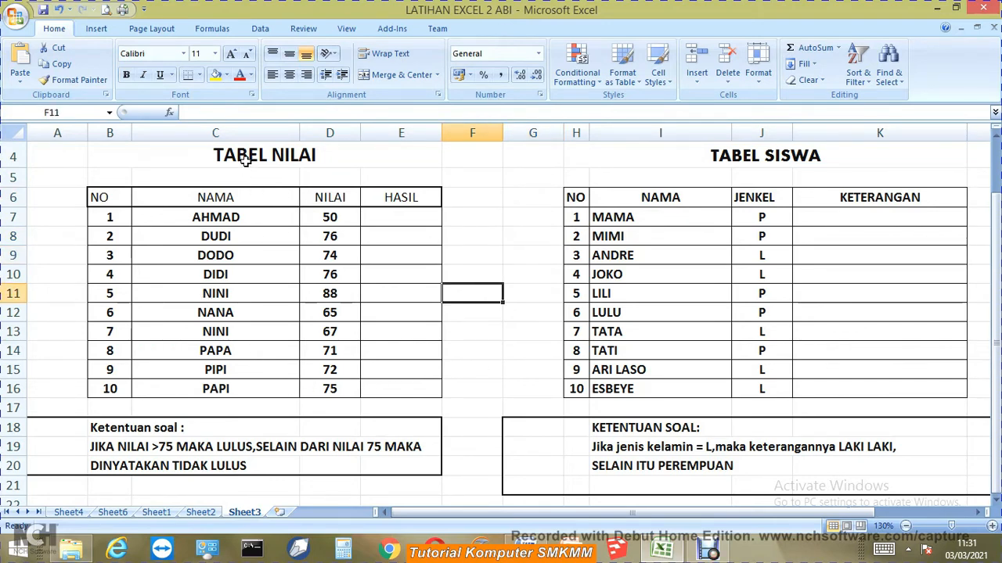
Step: Review the columns of TABEL NILAI from NO to HASIL and of TABEL SISWA from NO to KETERANGAN
left_click(271, 155)
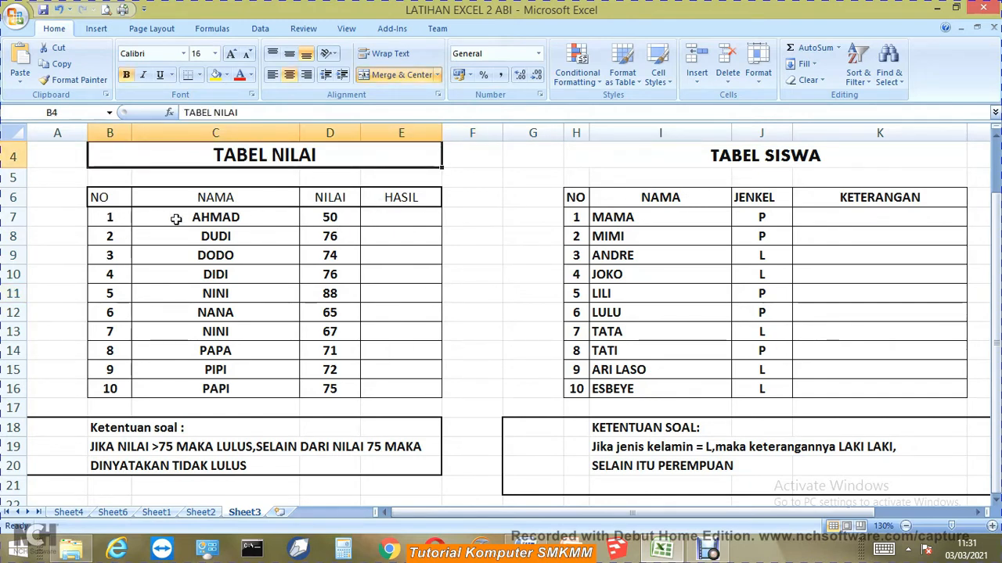
left_click_drag(113, 201, 111, 332)
left_click_drag(213, 197, 213, 337)
left_click_drag(319, 197, 325, 277)
left_click_drag(407, 201, 410, 283)
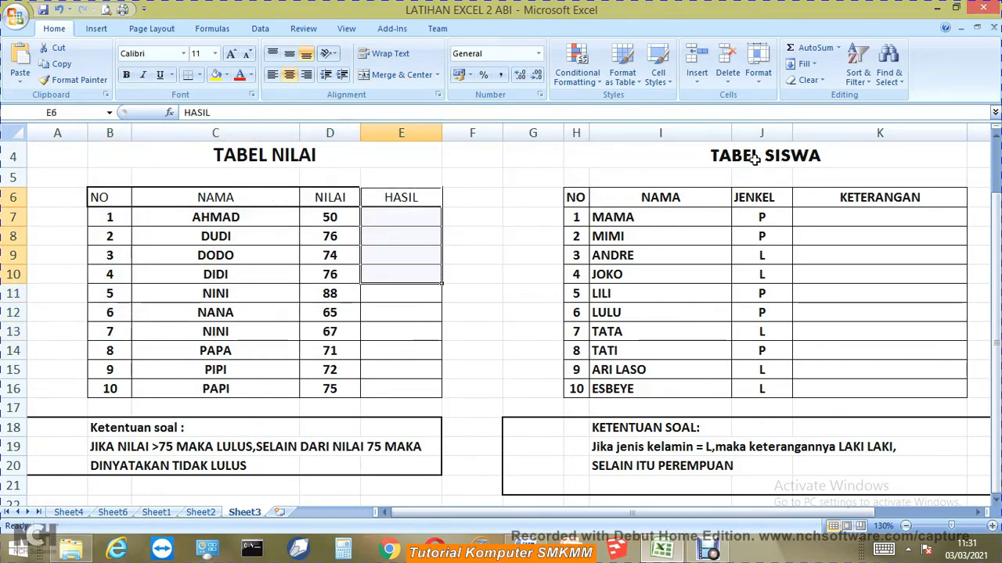
left_click(579, 200)
left_click(630, 197)
left_click(748, 197)
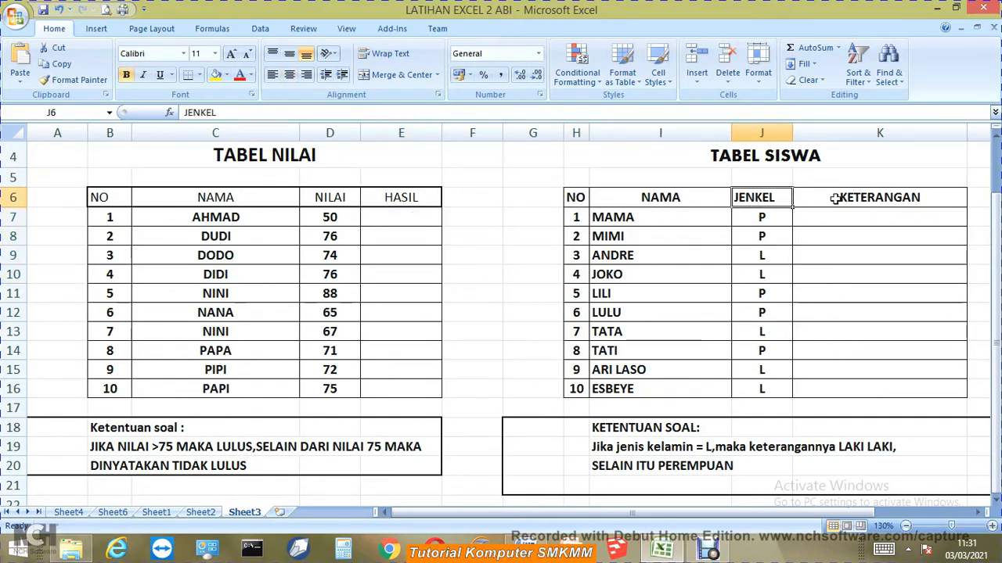
left_click(835, 197)
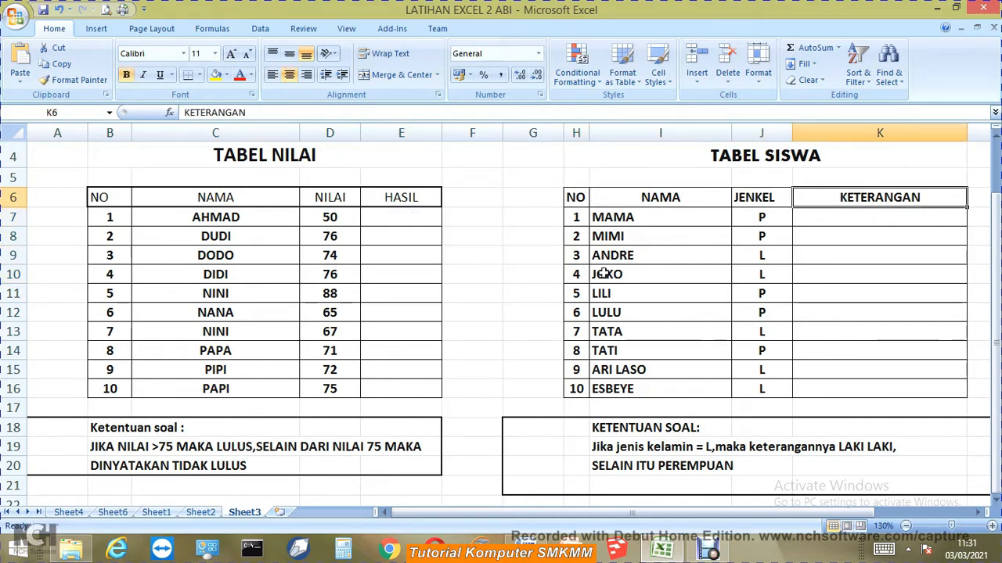
Step: Review the student names in C7:C16 and their scores in D7:D16 of TABEL NILAI
left_click(246, 272)
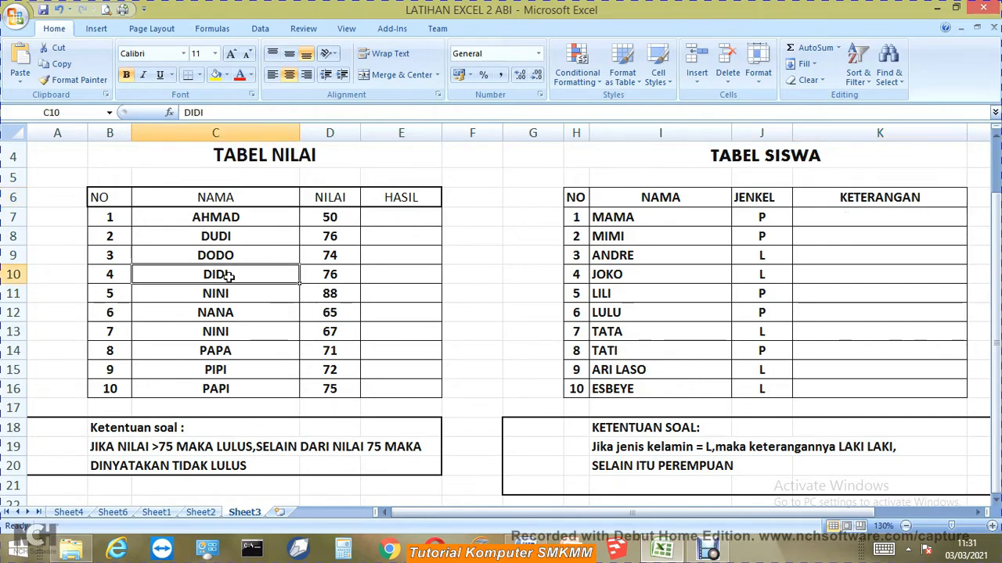
left_click(247, 215)
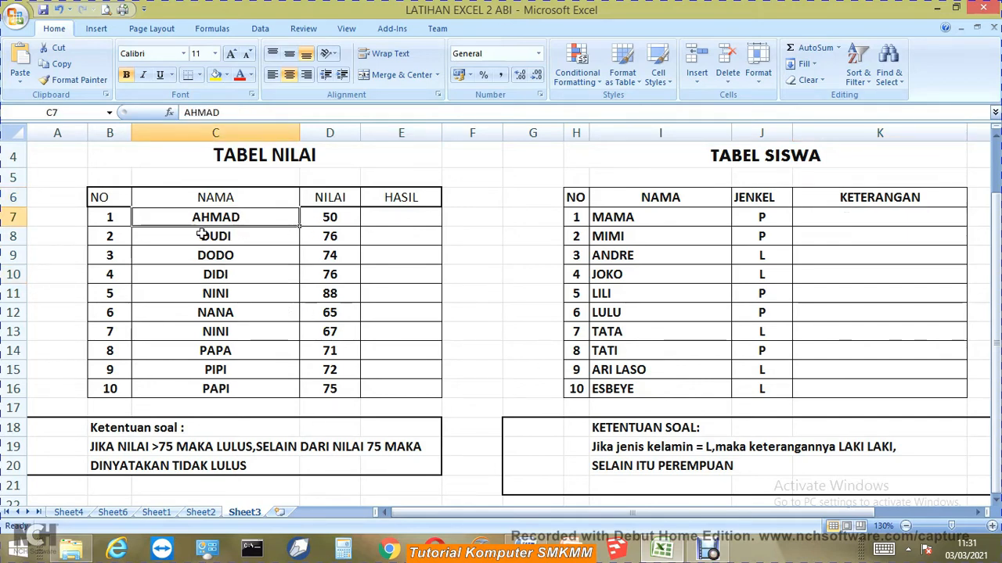
left_click_drag(188, 220, 184, 395)
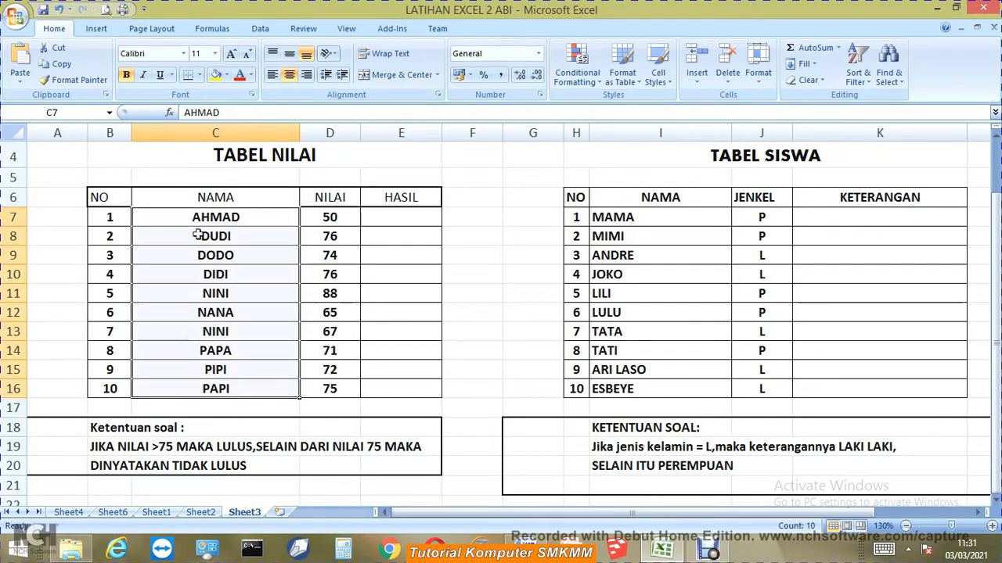
left_click_drag(324, 217, 328, 390)
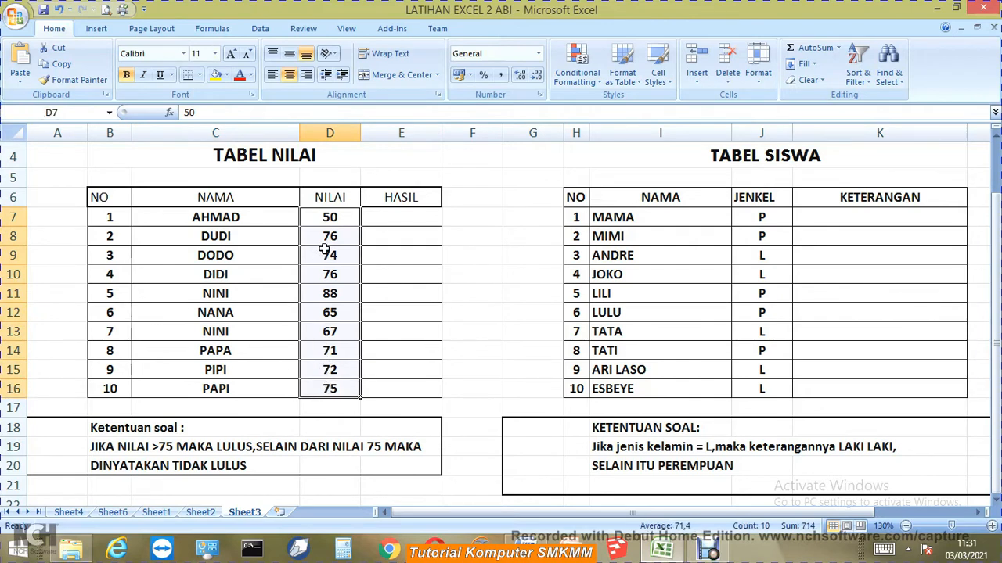
left_click(324, 240)
left_click(323, 274)
left_click(323, 307)
left_click(327, 347)
left_click(330, 369)
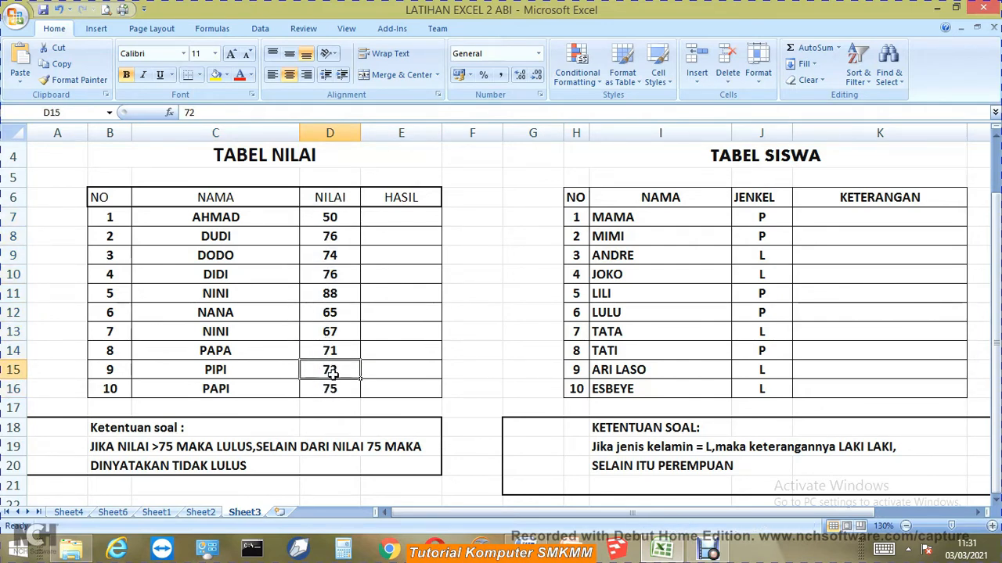
left_click(329, 311)
left_click(330, 292)
left_click(330, 258)
left_click(330, 219)
left_click(330, 252)
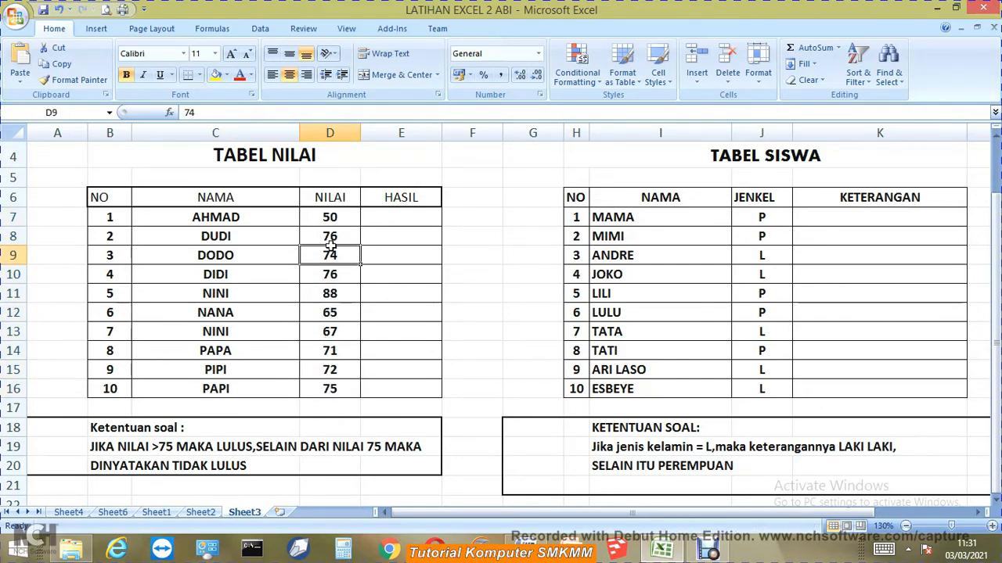
left_click(325, 346)
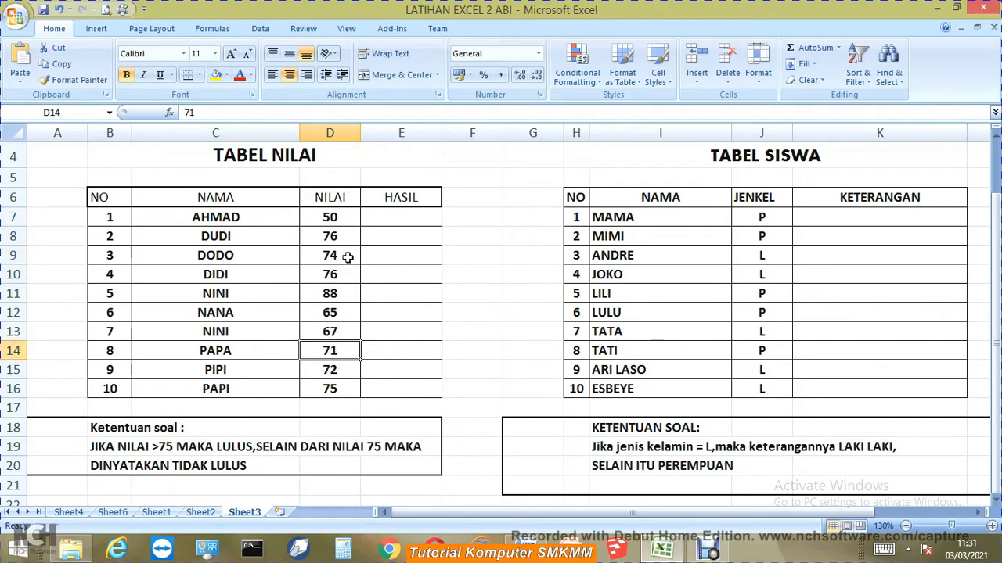
Step: Enter the text LULUS in E7 and TIDAK LULUS in E8 of the HASIL column
left_click(376, 222)
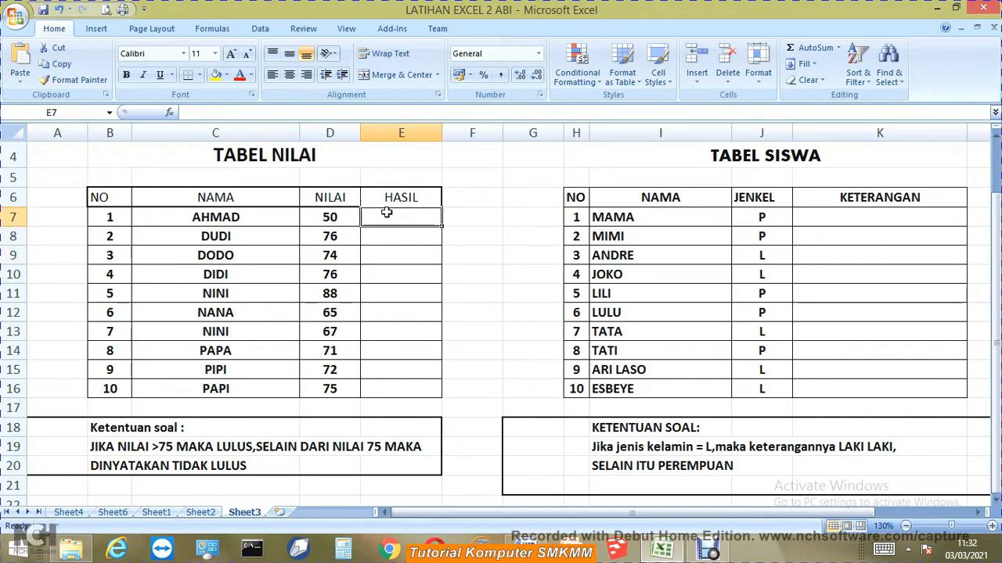
left_click(388, 238)
left_click(387, 220)
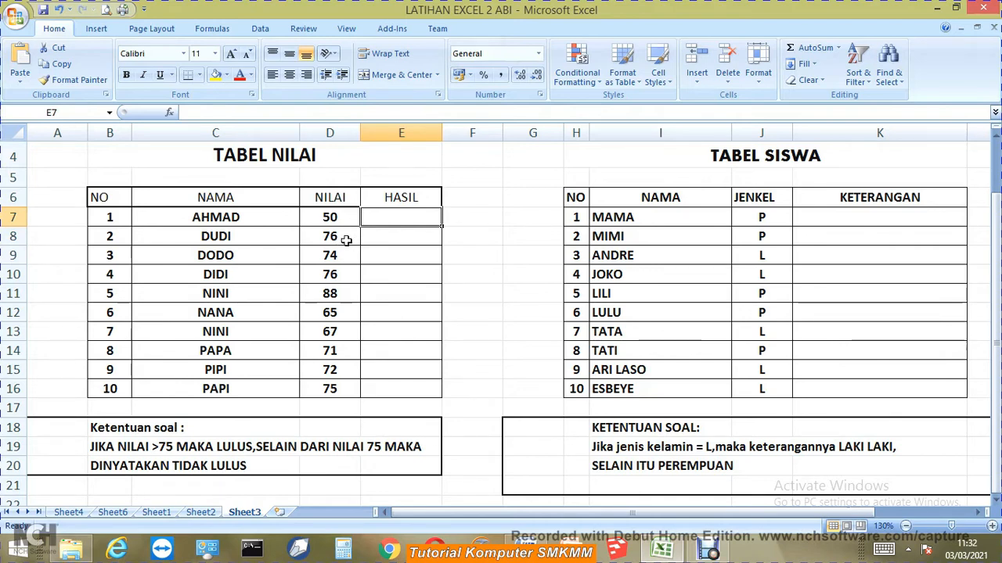
type("LUL")
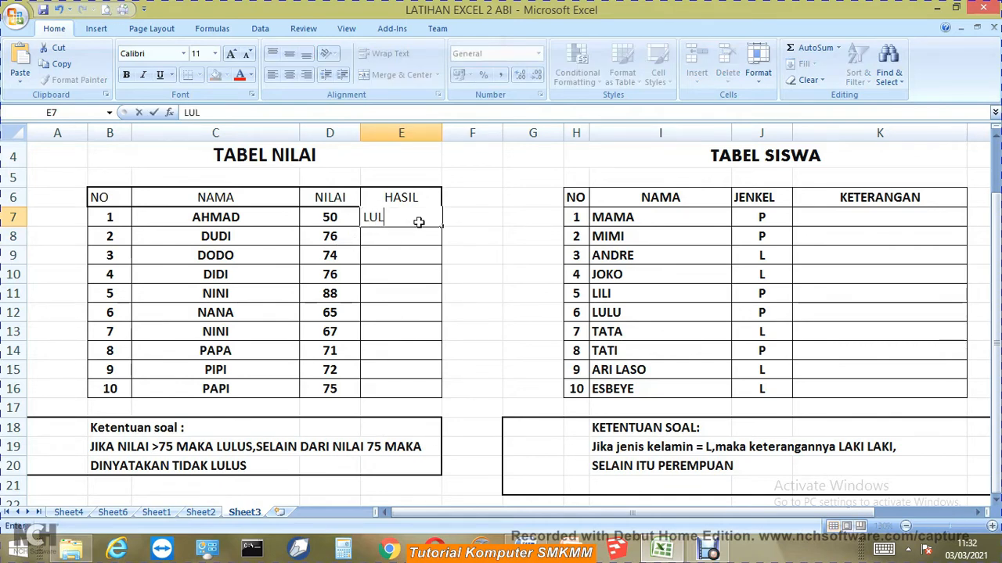
type("US")
key("Return")
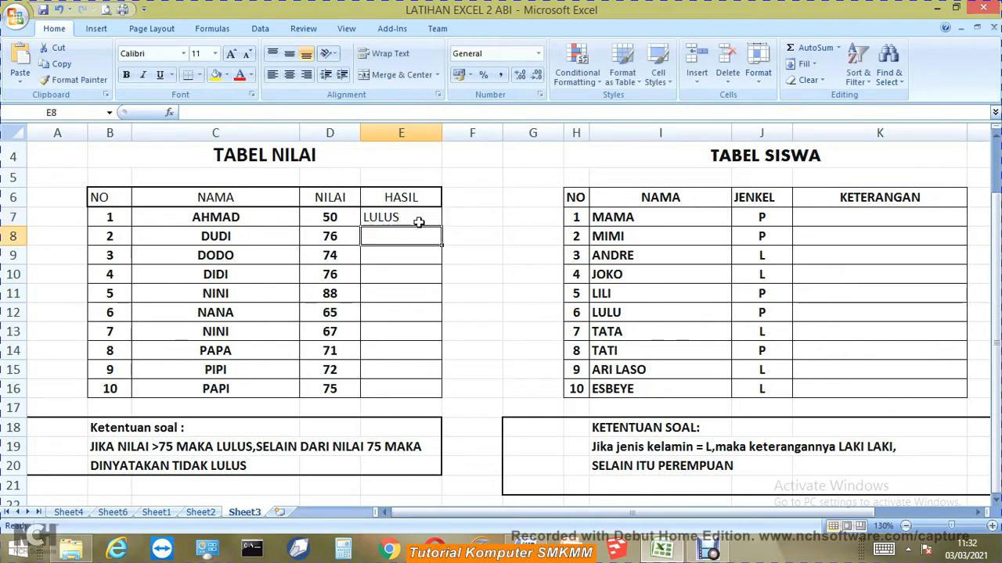
type("TIDAK ")
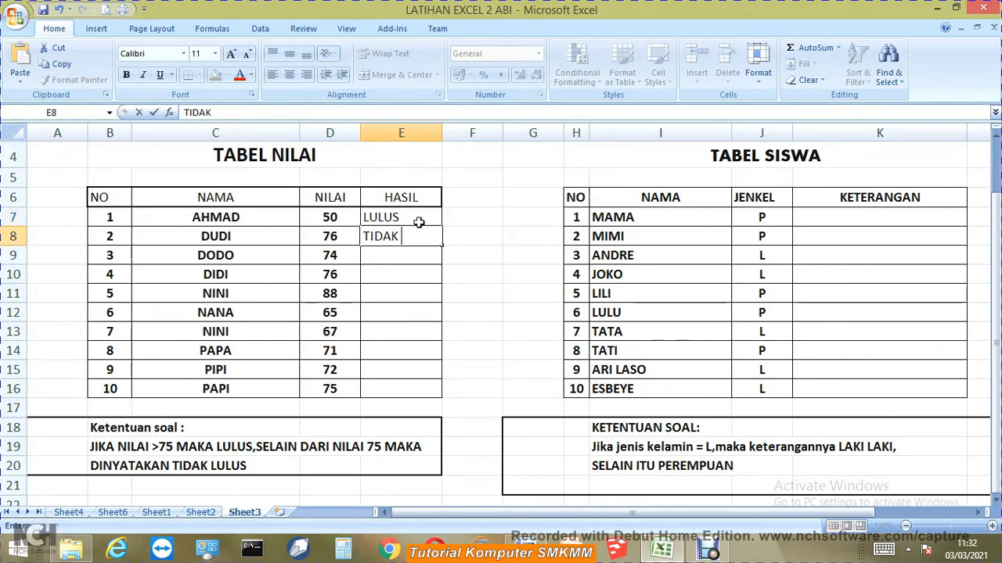
type("LULUS")
key("Return")
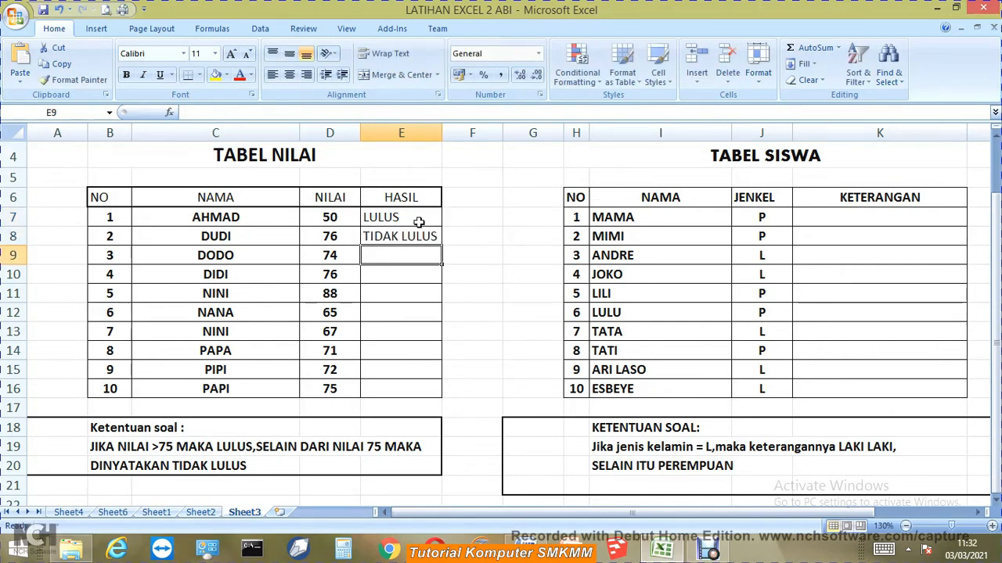
left_click(415, 232)
left_click(410, 263)
left_click(403, 240)
left_click_drag(139, 217, 365, 384)
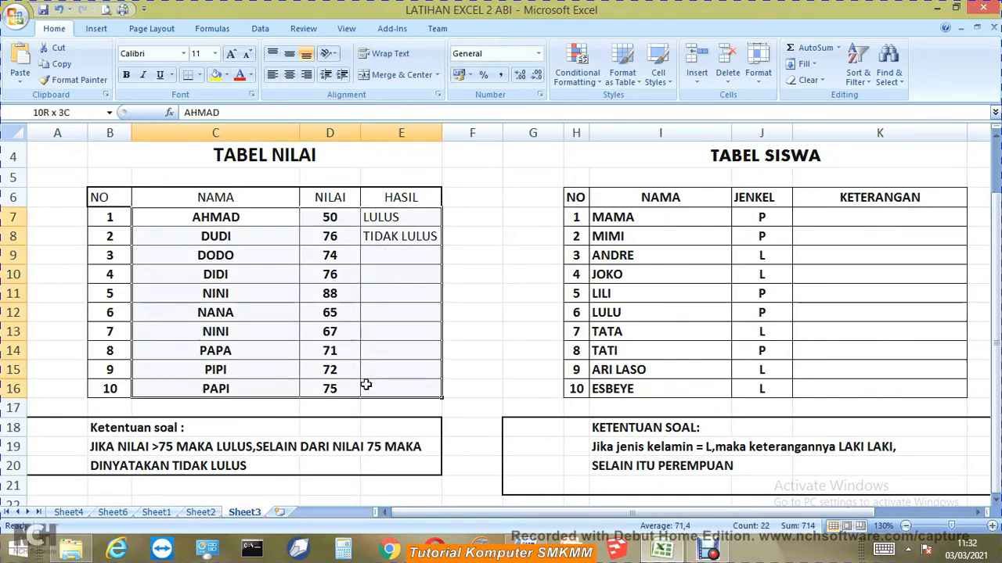
Step: Clear the manually entered sample results from E7:E8 in the HASIL column of TABEL NILAI
left_click(383, 221)
left_click(386, 249)
left_click(387, 293)
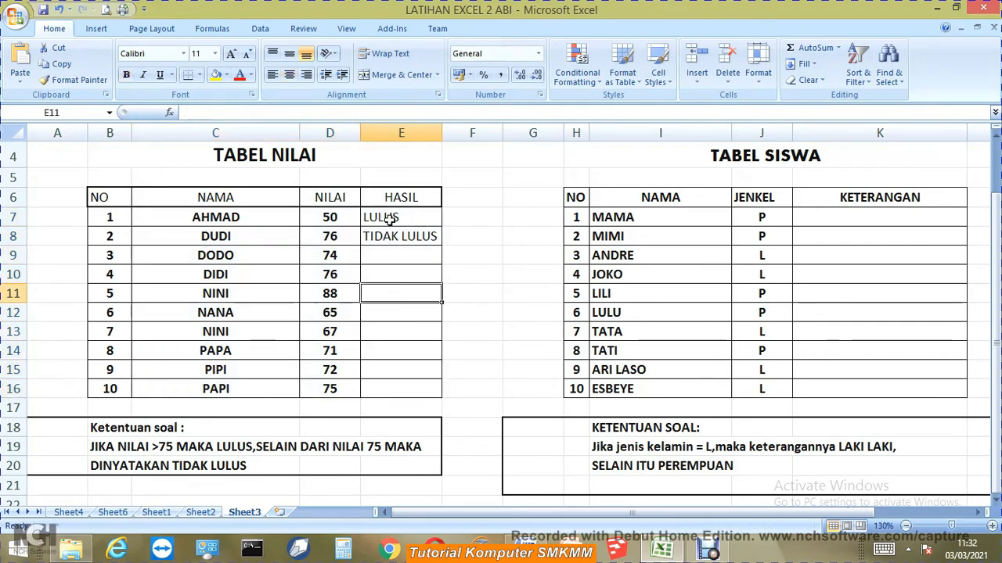
left_click_drag(393, 218, 393, 240)
key("Delete")
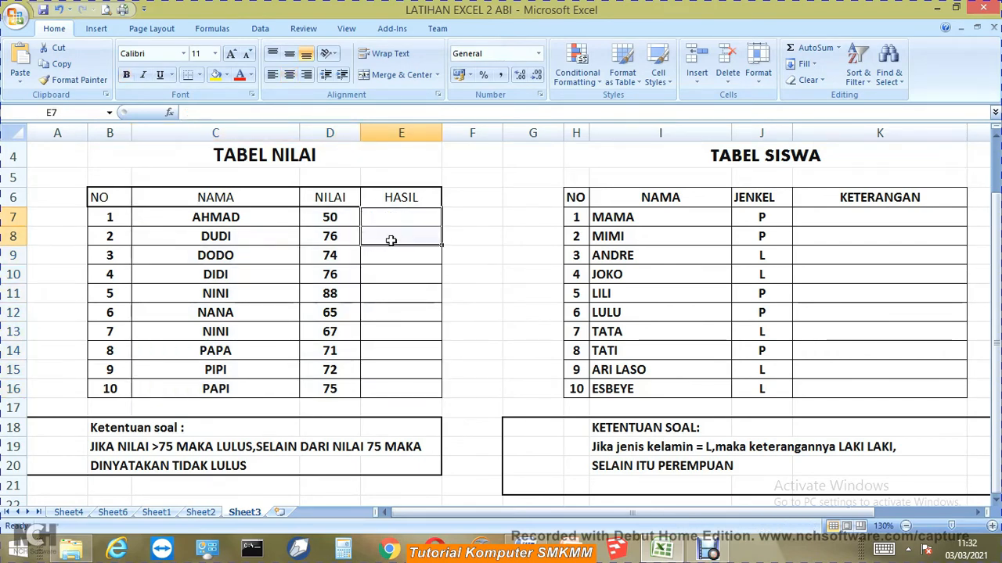
left_click(389, 222)
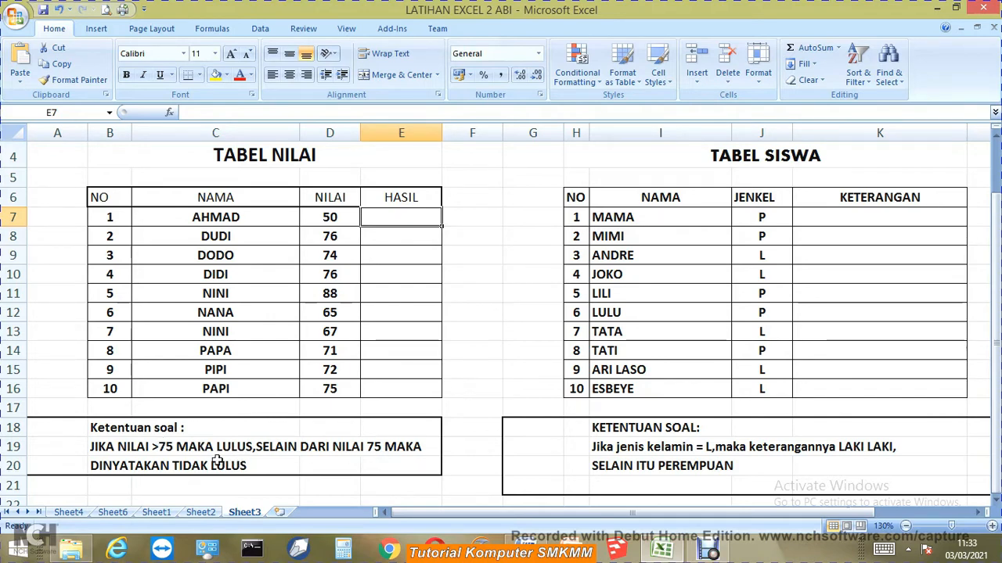
Step: Read the pass/fail rule in rows 19 and 20 below TABEL NILAI
left_click(153, 450)
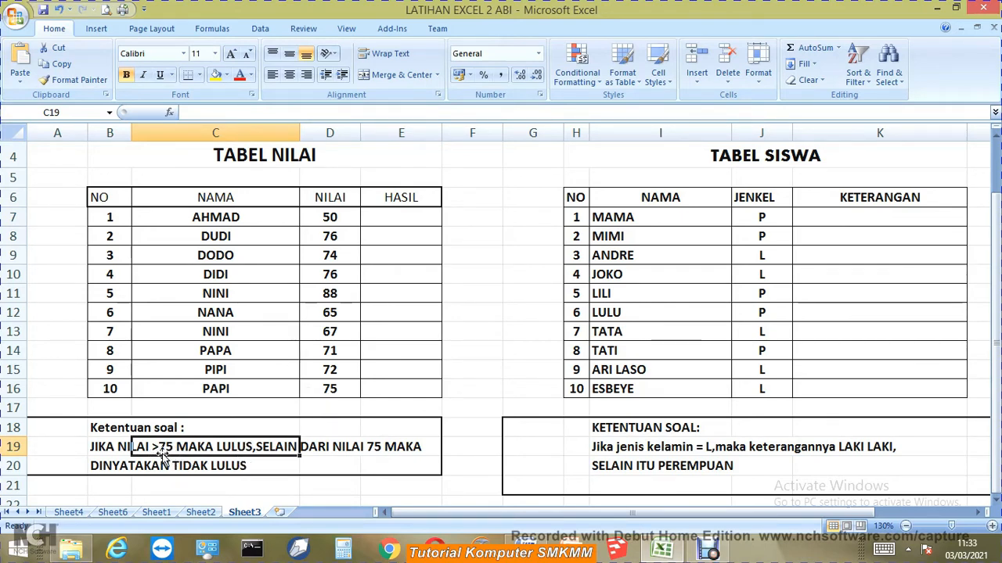
left_click(321, 448)
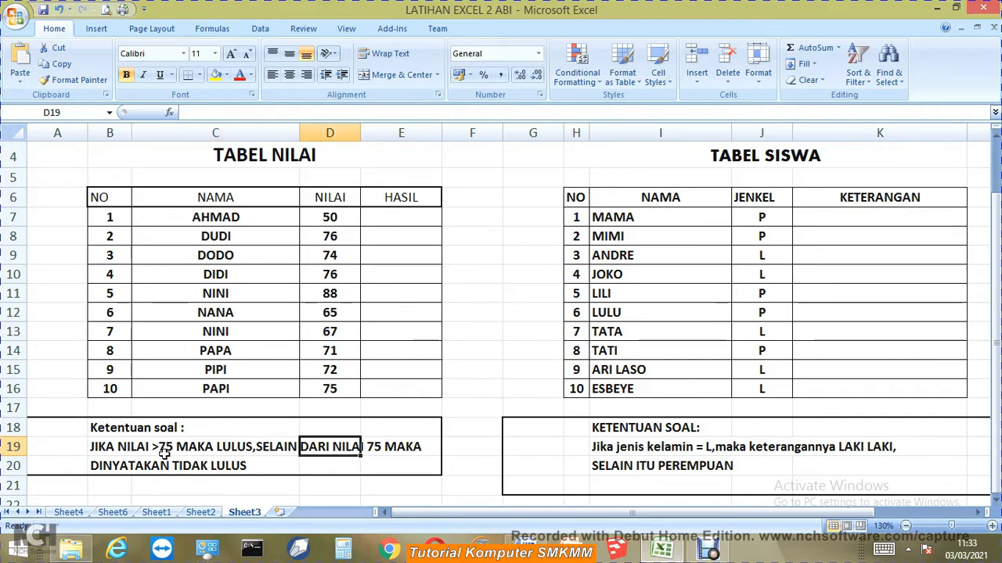
left_click(365, 447)
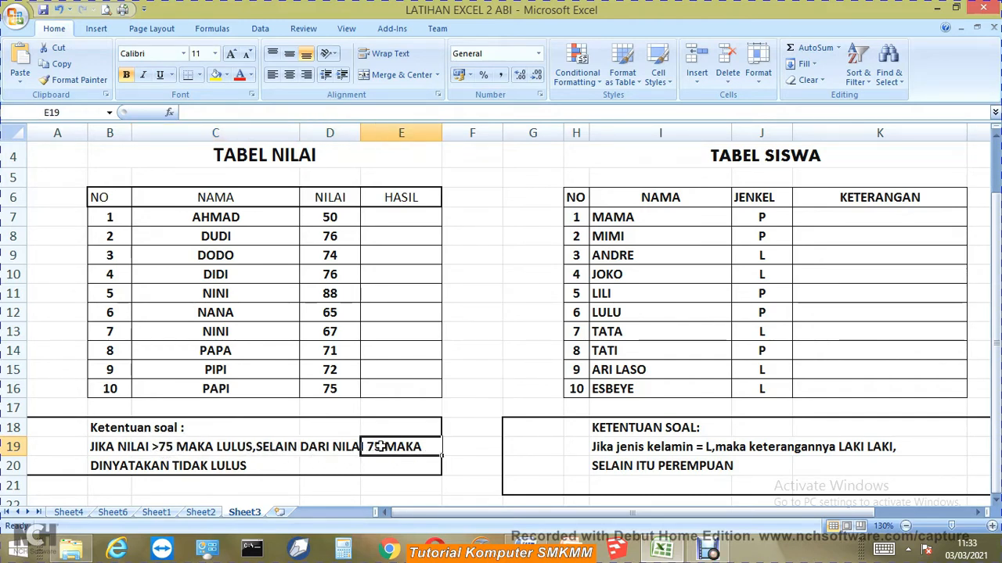
left_click(192, 470)
left_click(341, 463)
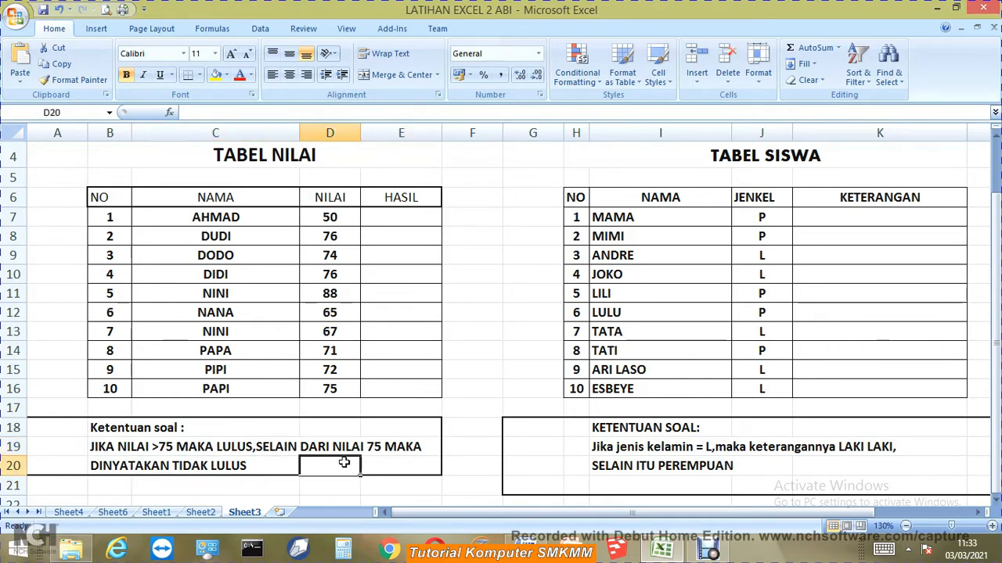
left_click(288, 449)
left_click(349, 441)
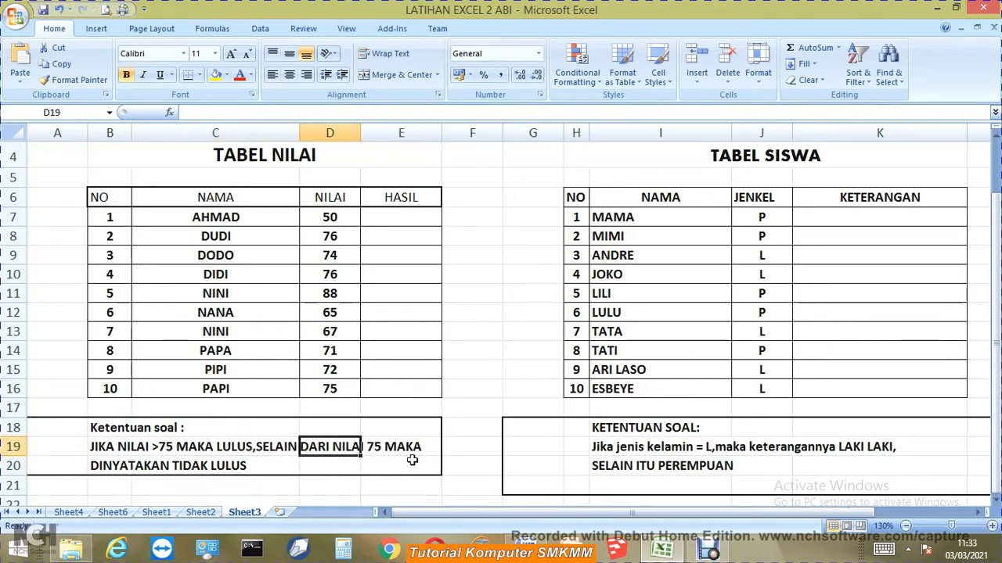
left_click(372, 466)
Step: Enter the formula =IF(D7>75;"LULUS";"TIDAK LULUS") in E7 of the HASIL column
left_click(368, 218)
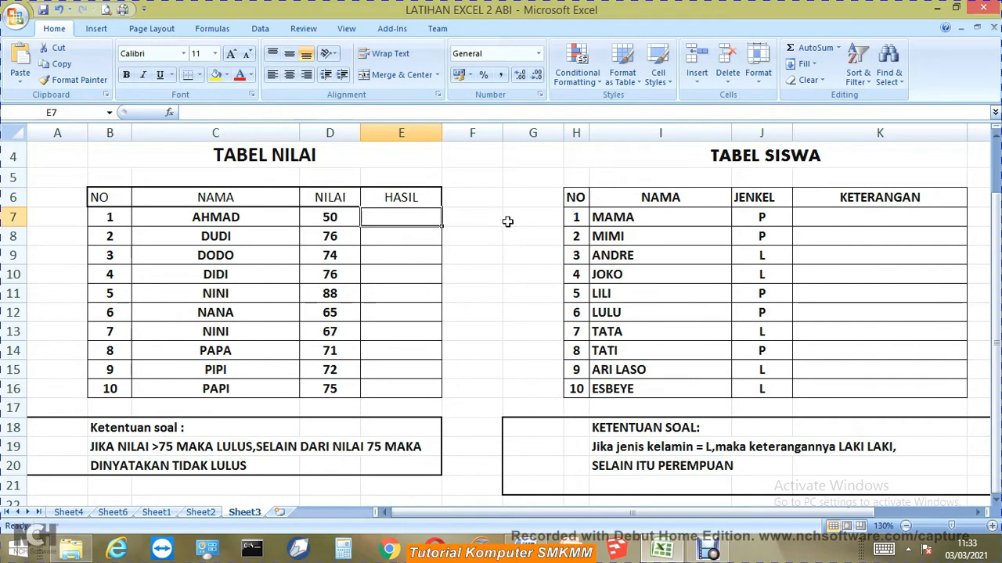
type("=")
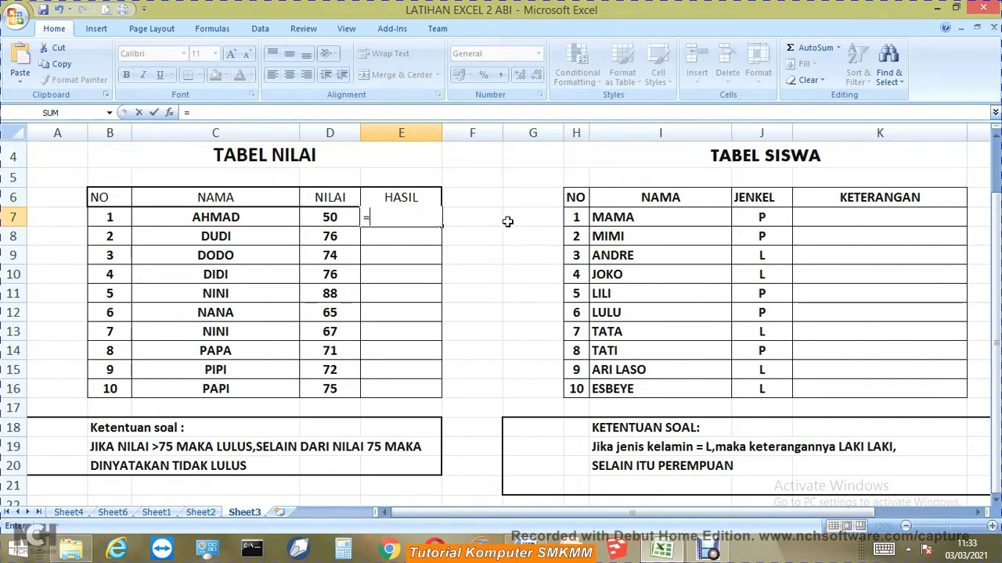
type("IF")
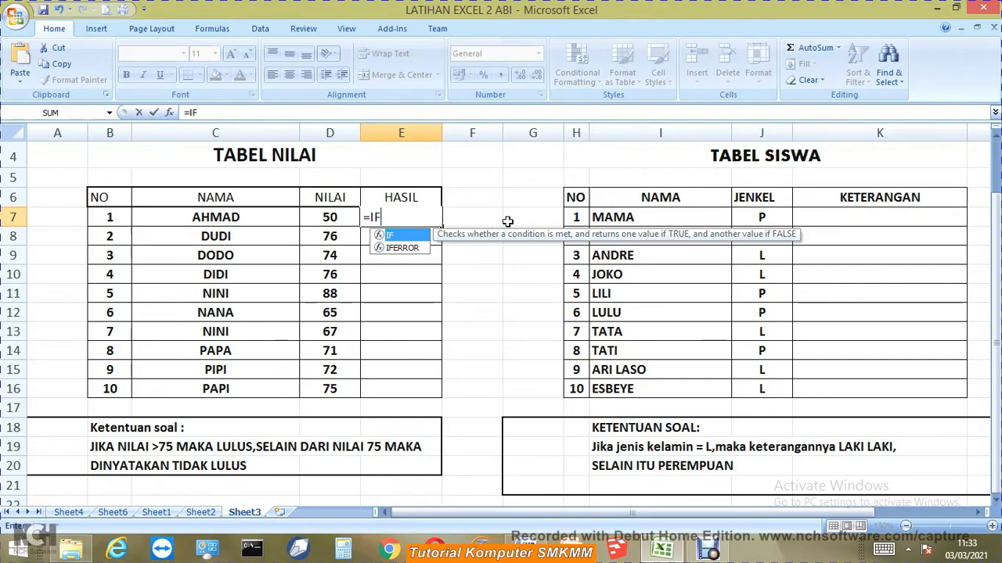
type("(")
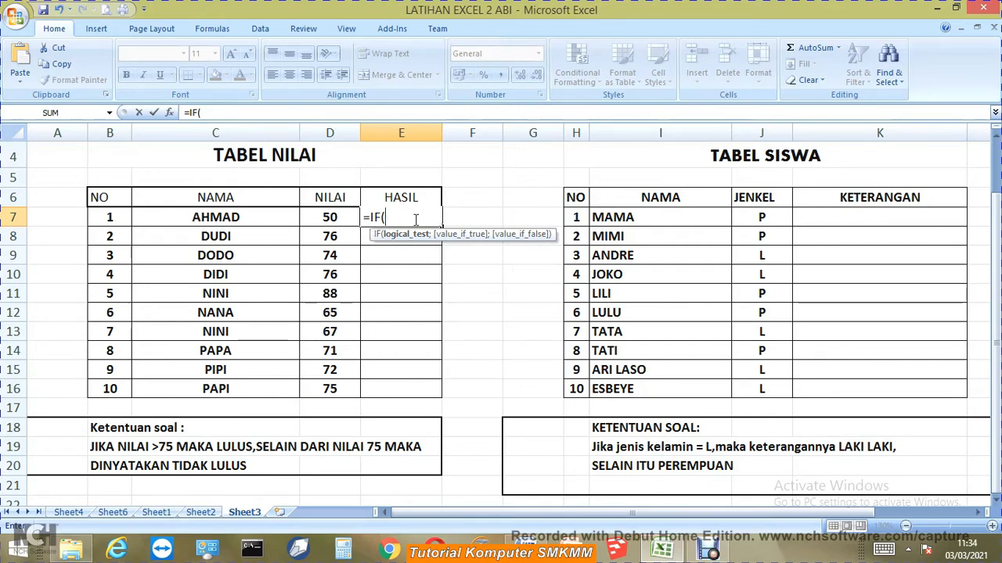
left_click(330, 216)
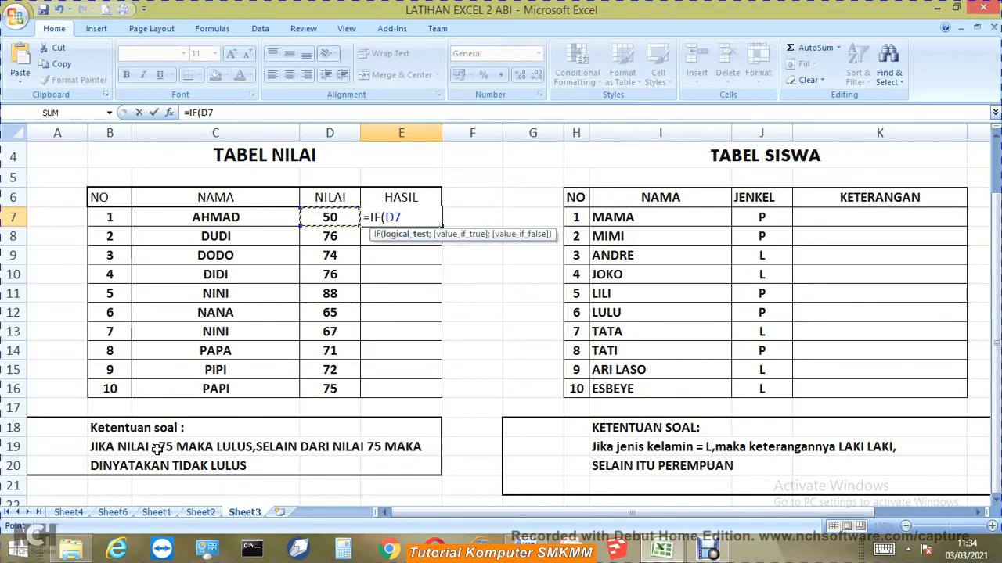
type(">")
type("75")
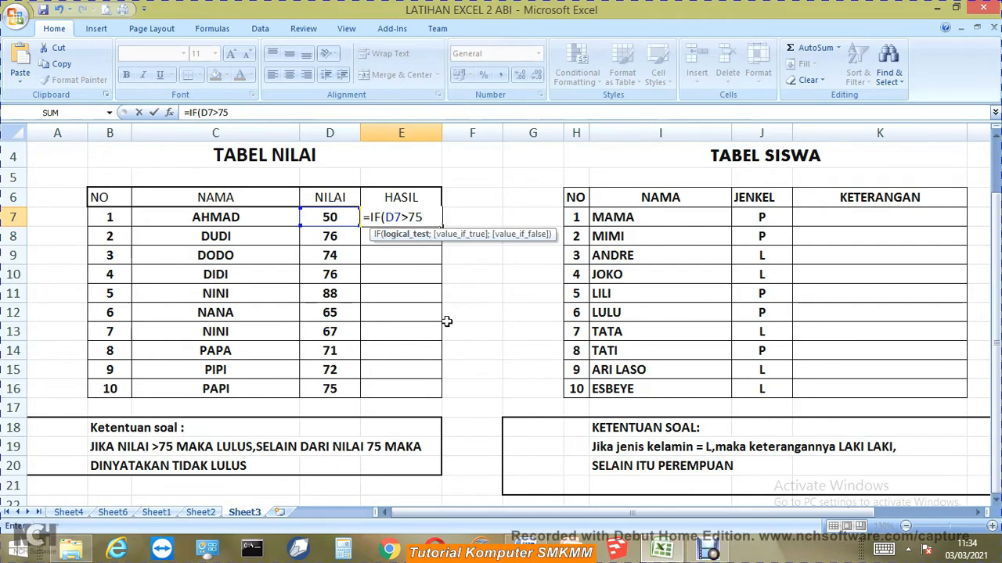
type(";")
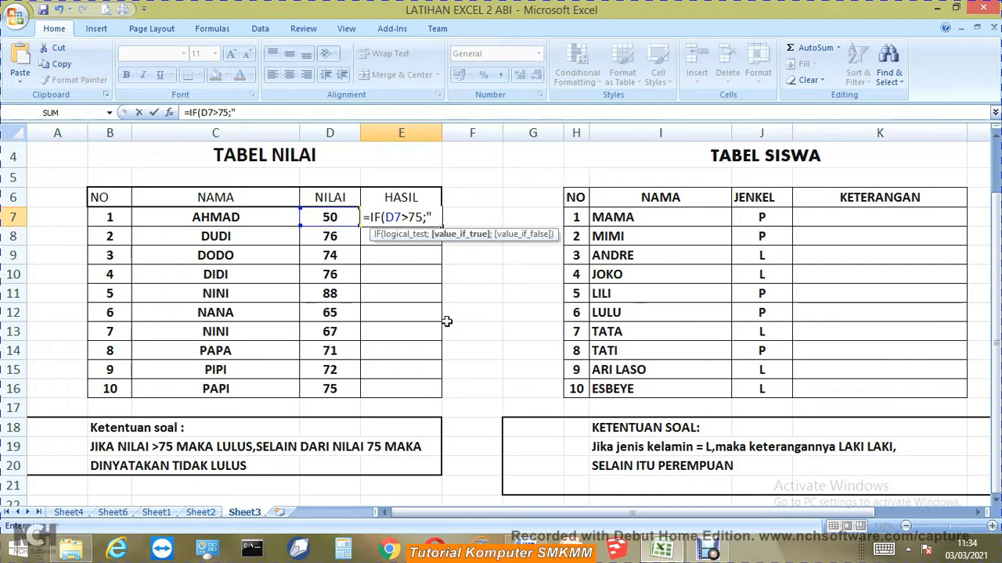
type("ULUS")
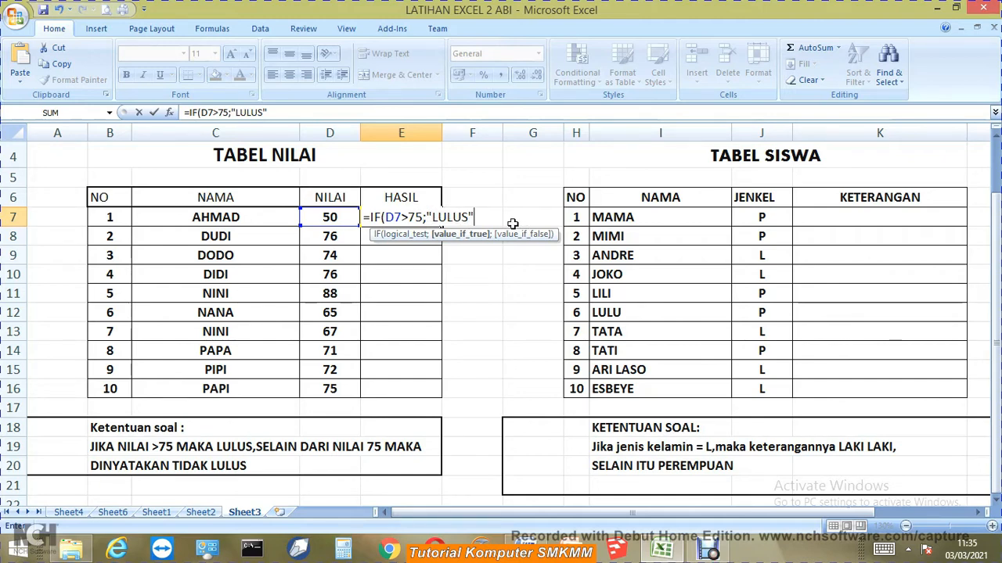
type(";")
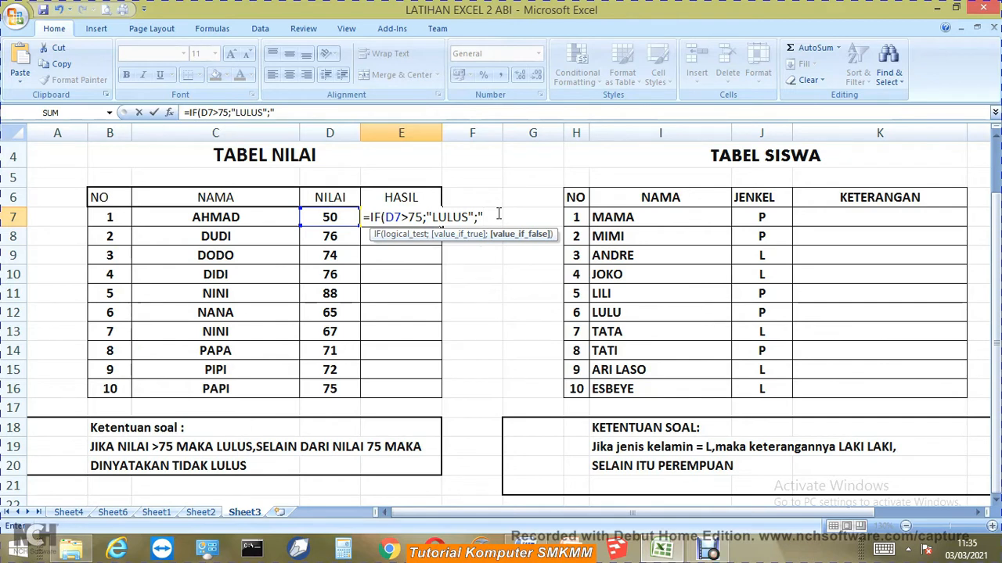
type("TIDAK")
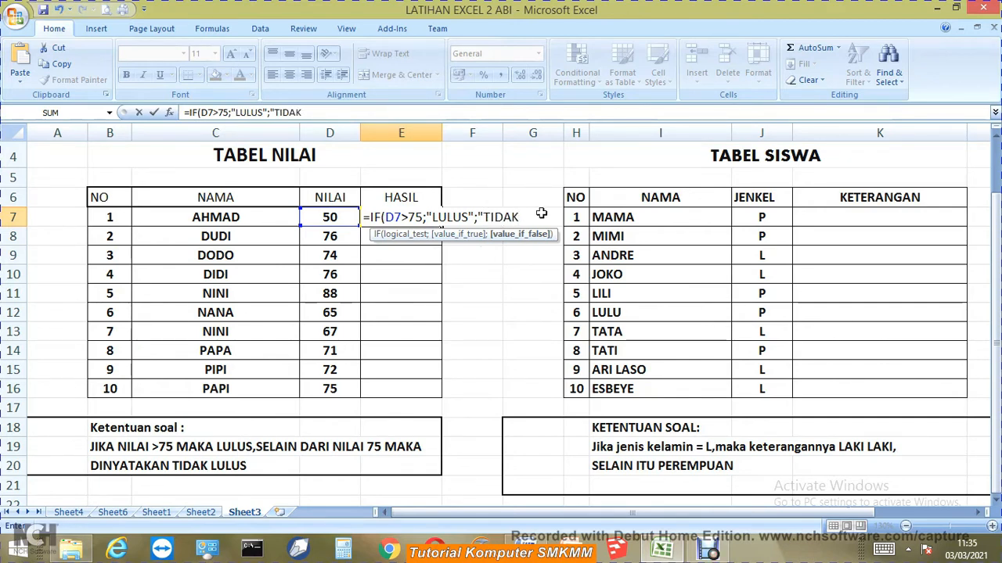
type(" LULUS")
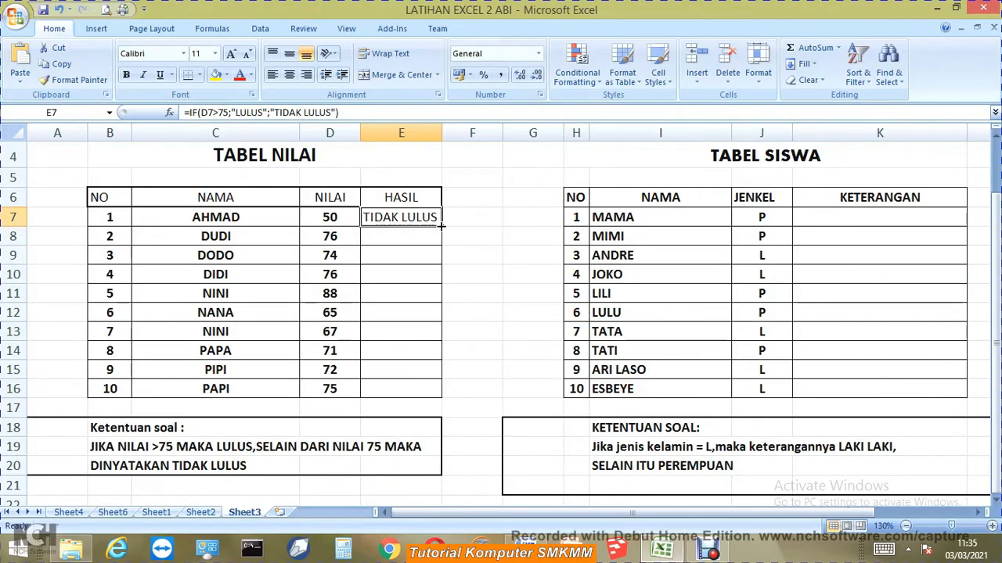
double_click(441, 225)
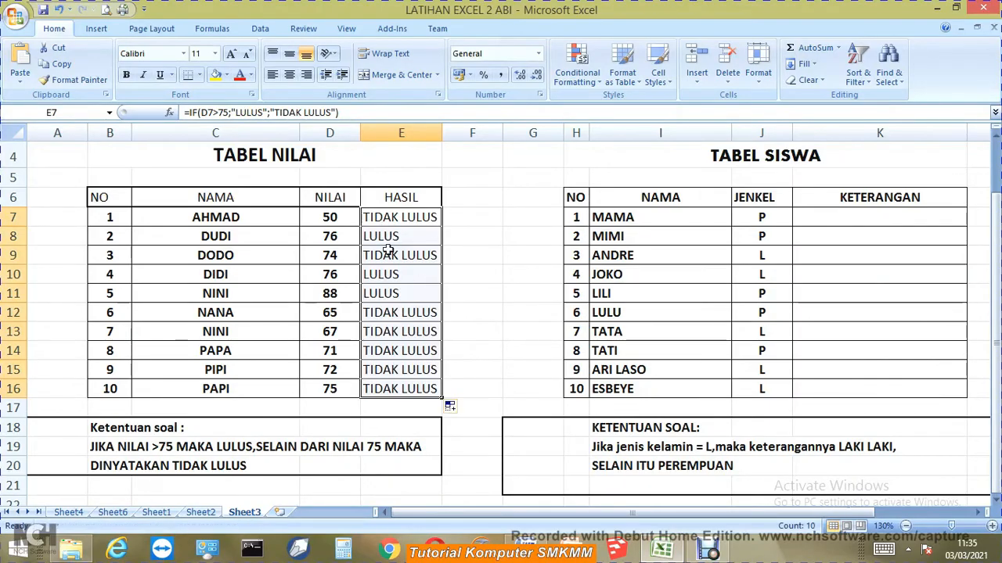
left_click(59, 10)
left_click_drag(441, 225, 435, 386)
left_click(58, 9)
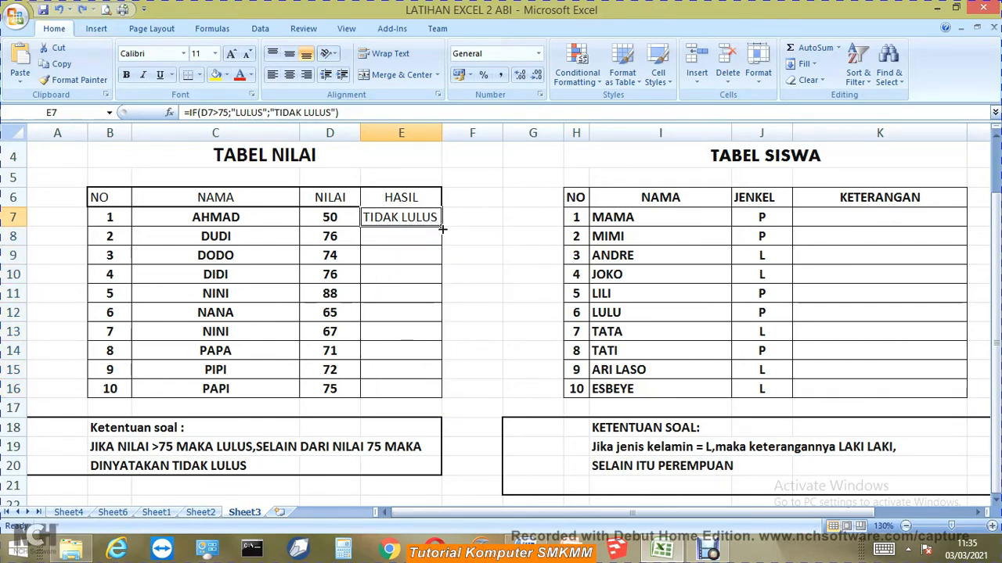
Step: Fill the IF formula from E7 down through E16 of the HASIL column
double_click(441, 225)
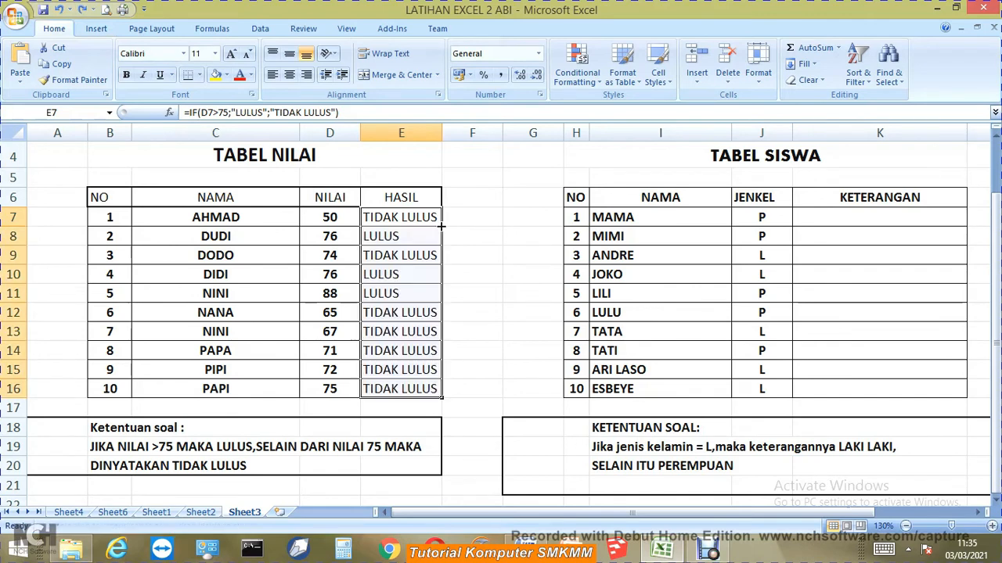
Step: Compare the results in the HASIL column with the scores in the NILAI column for rows 7 to 16
left_click(385, 239)
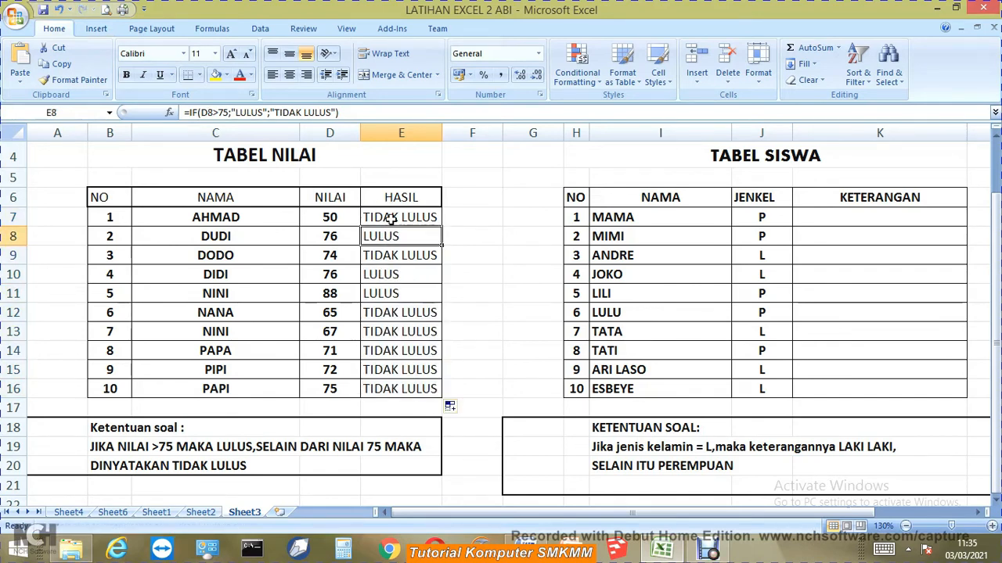
left_click(392, 219)
left_click(325, 217)
left_click(389, 236)
left_click(332, 236)
left_click(392, 254)
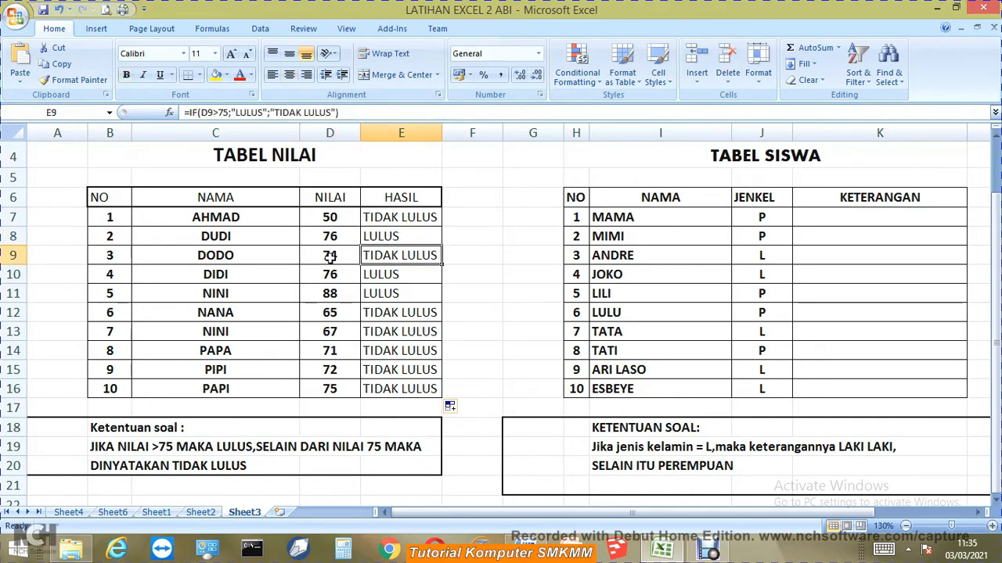
left_click(332, 259)
left_click(375, 275)
left_click(370, 293)
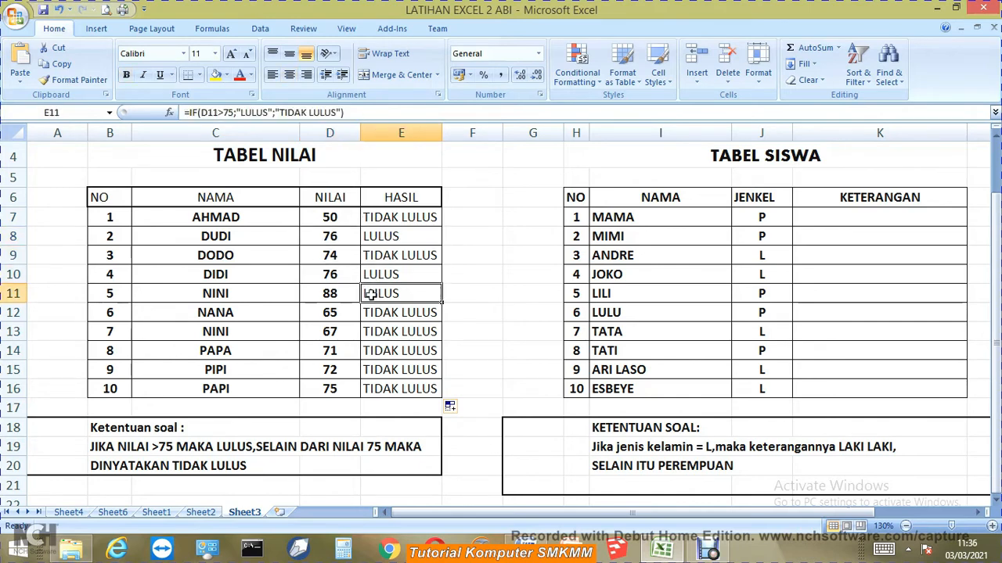
left_click(335, 297)
left_click(381, 318)
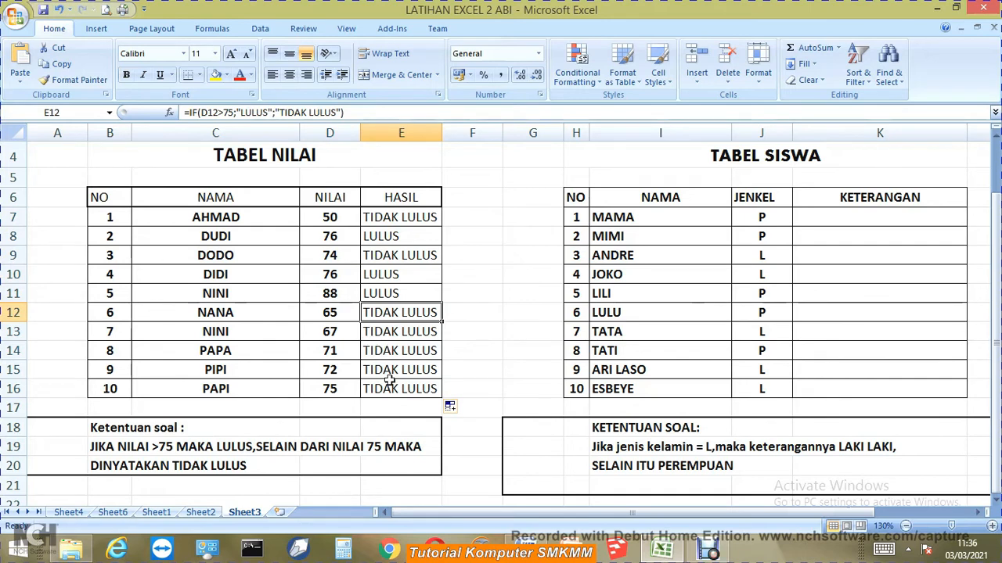
left_click(345, 366)
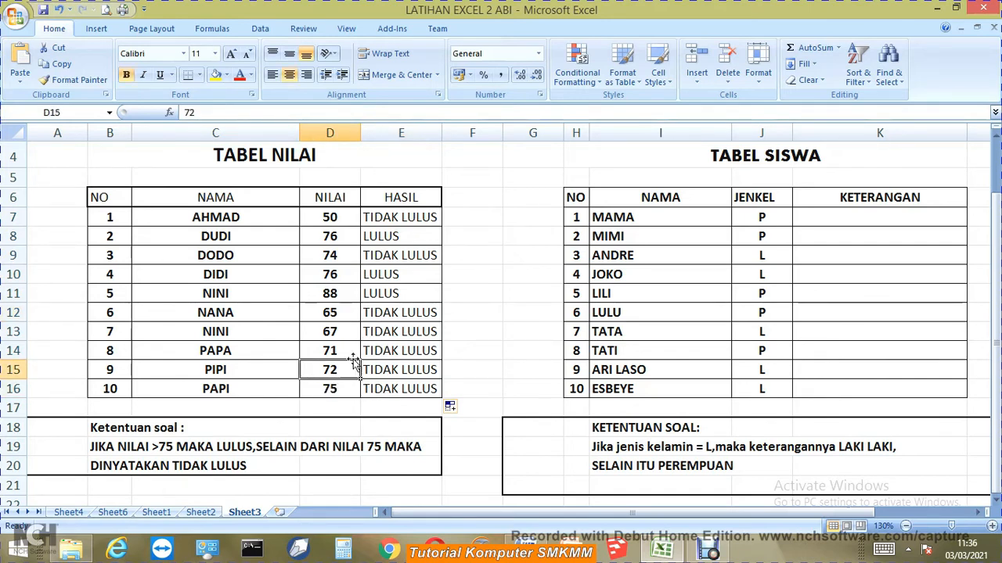
left_click(333, 274)
left_click(387, 275)
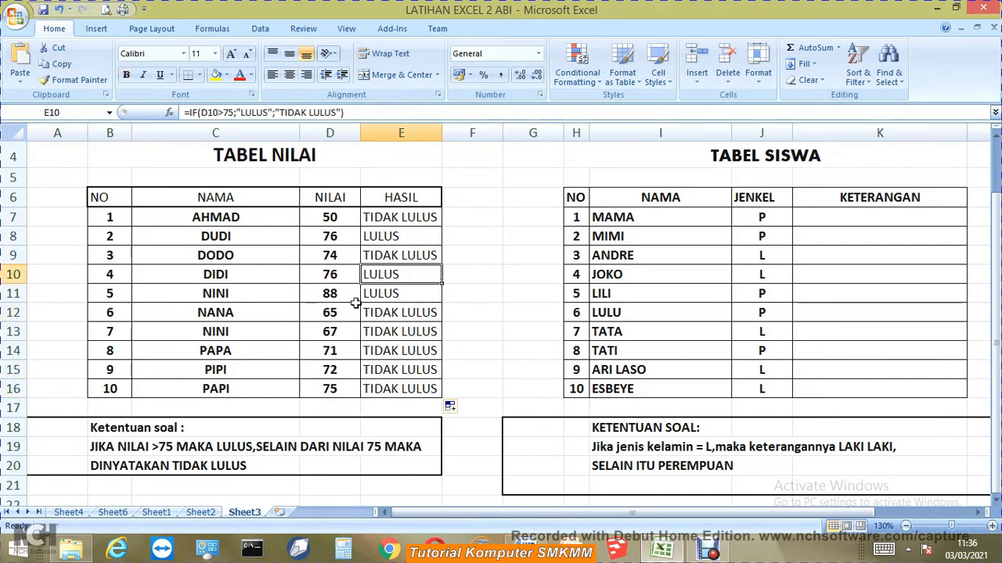
left_click(343, 383)
left_click(377, 391)
left_click(338, 394)
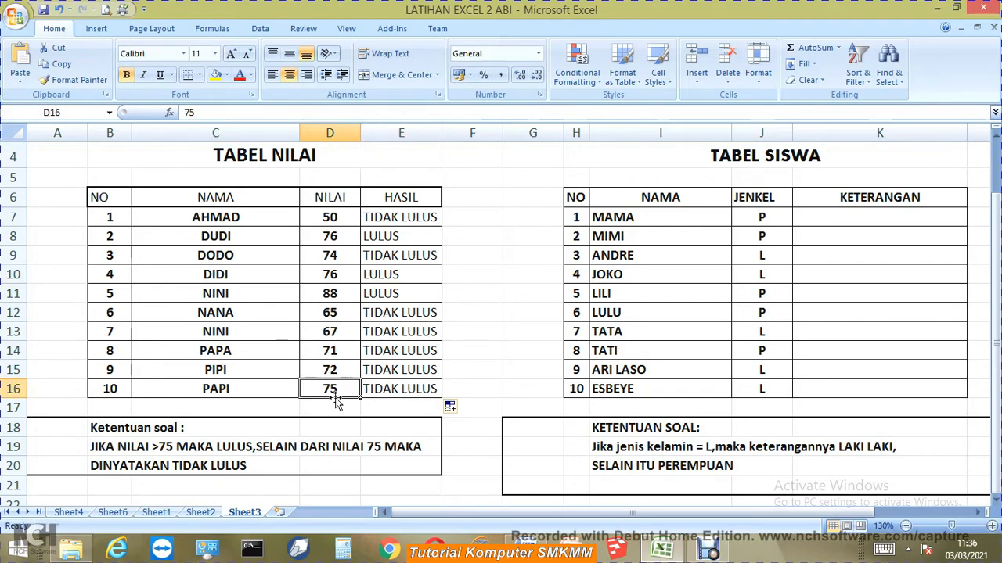
Step: Change the condition of the IF formula in E16 to D16>=75
left_click(375, 387)
left_click(223, 112)
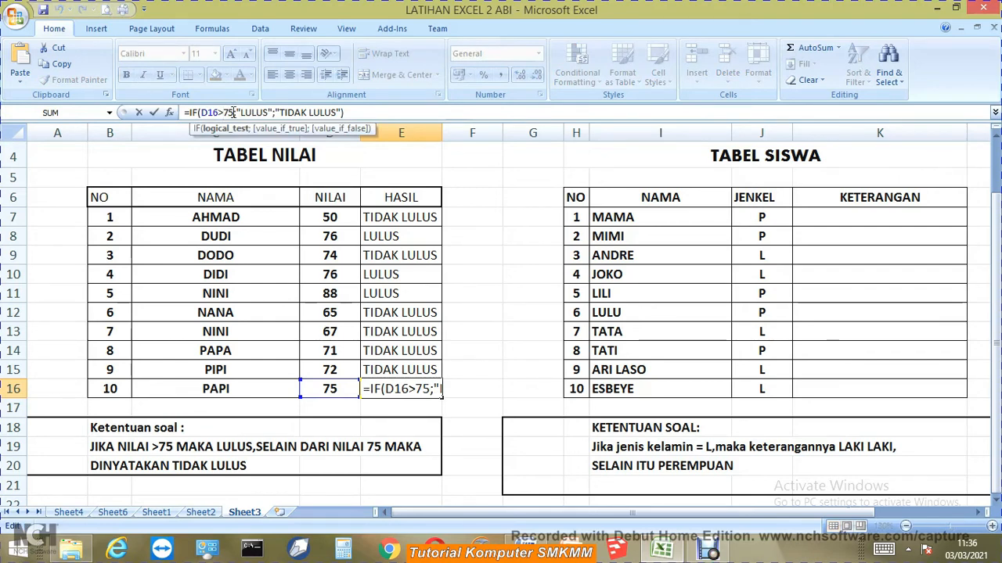
type("=")
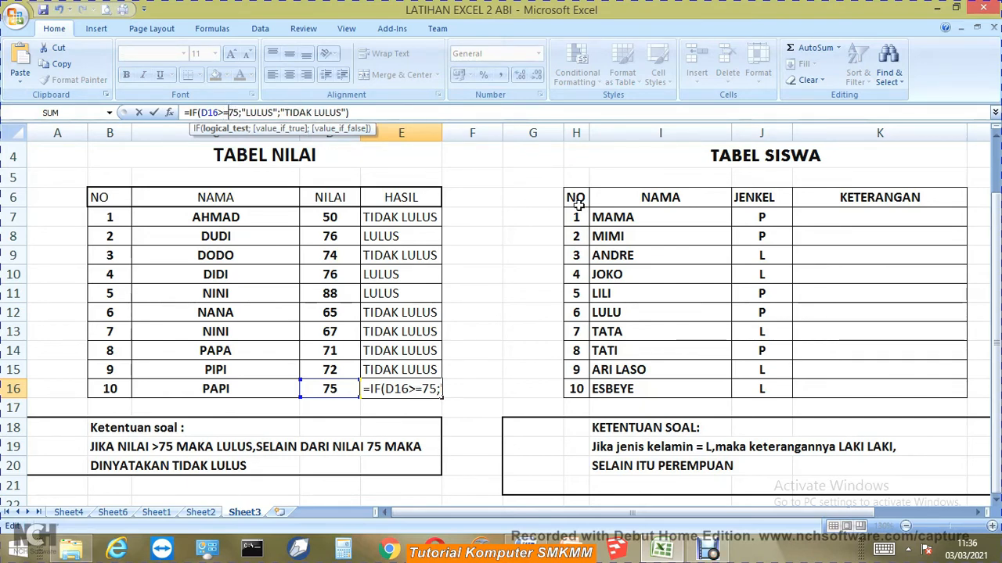
key("Return")
left_click(393, 391)
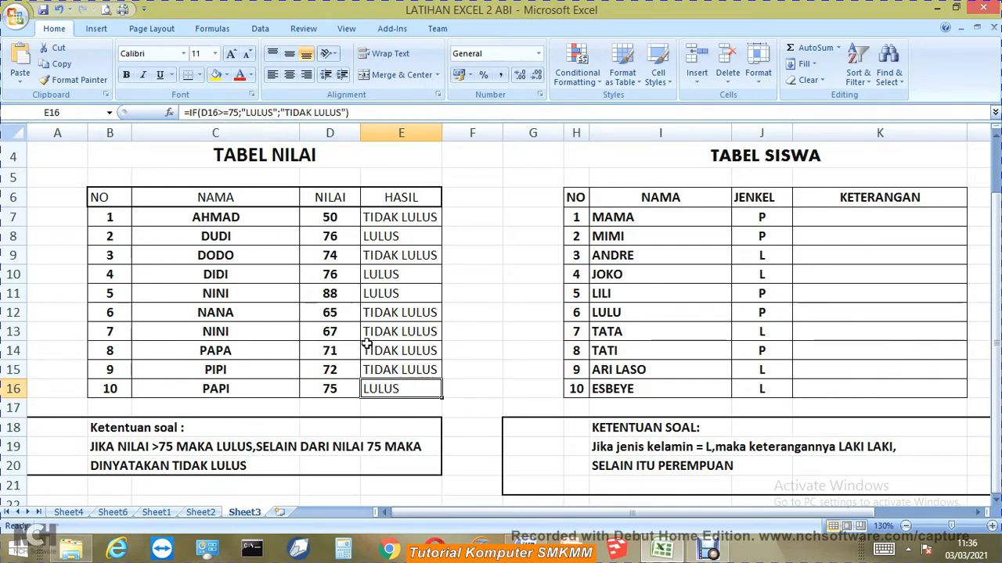
Step: Copy the revised >=75 formula from E16 up through E7 in the HASIL column
left_click(377, 369)
left_click(382, 350)
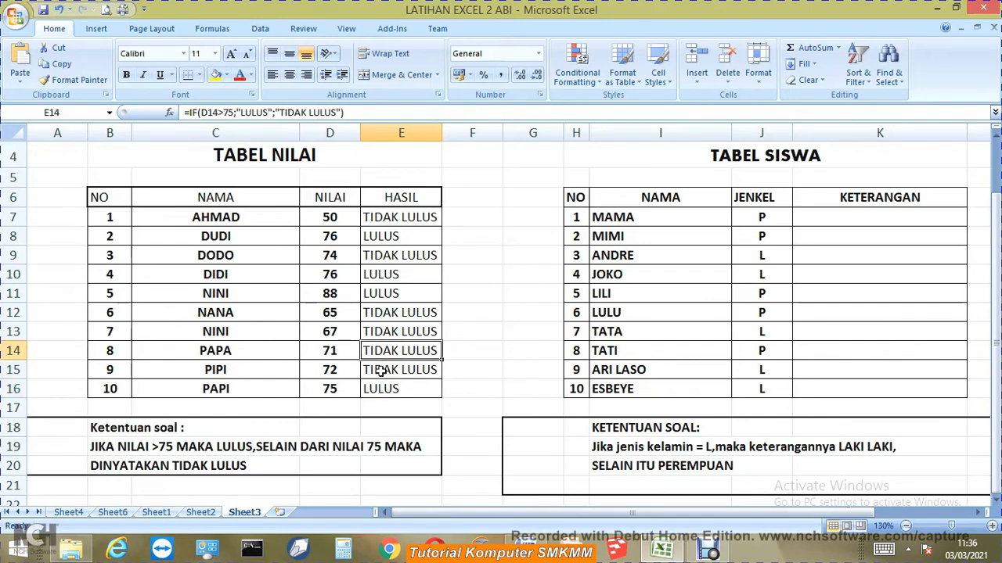
left_click(380, 389)
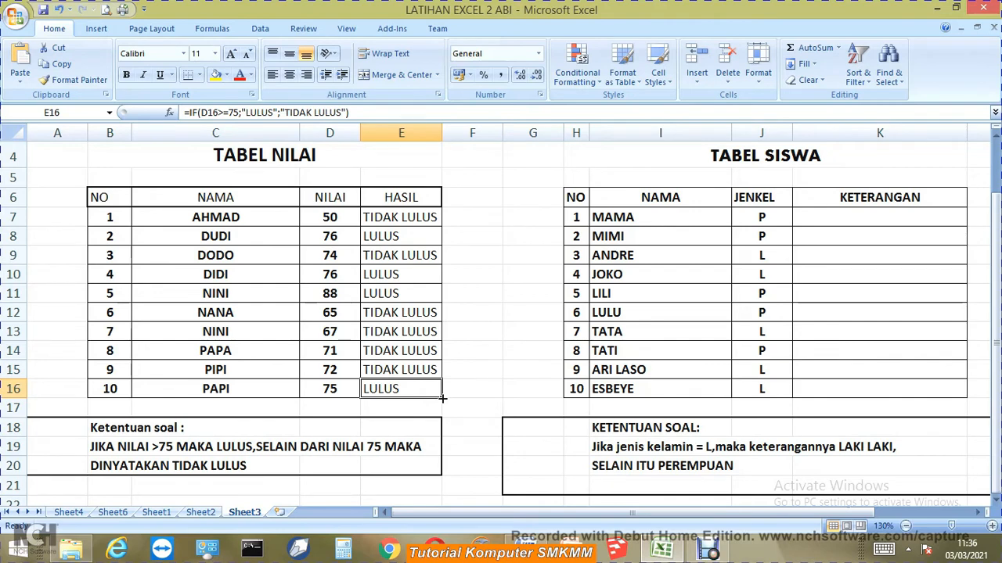
left_click_drag(440, 396, 442, 213)
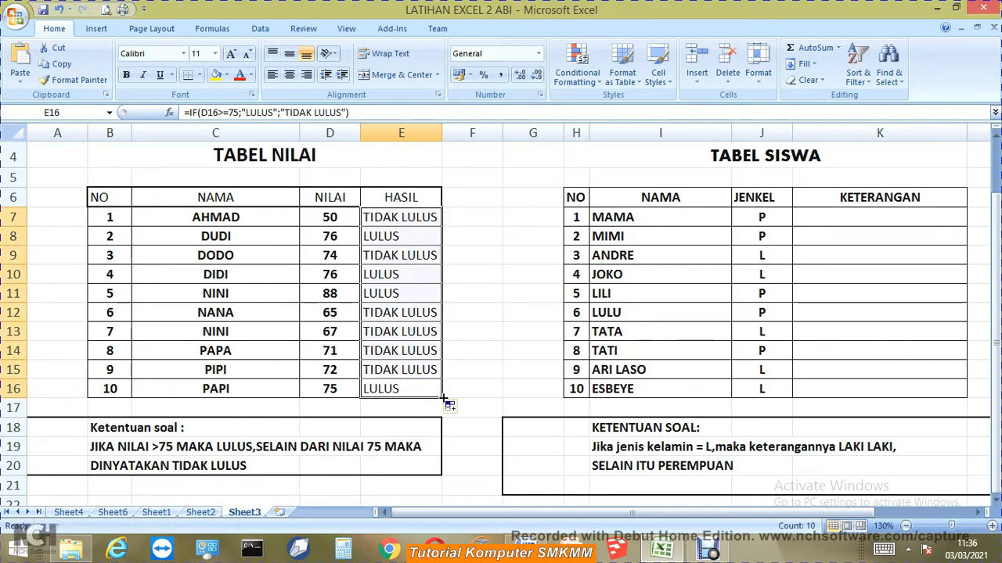
left_click_drag(443, 401, 442, 212)
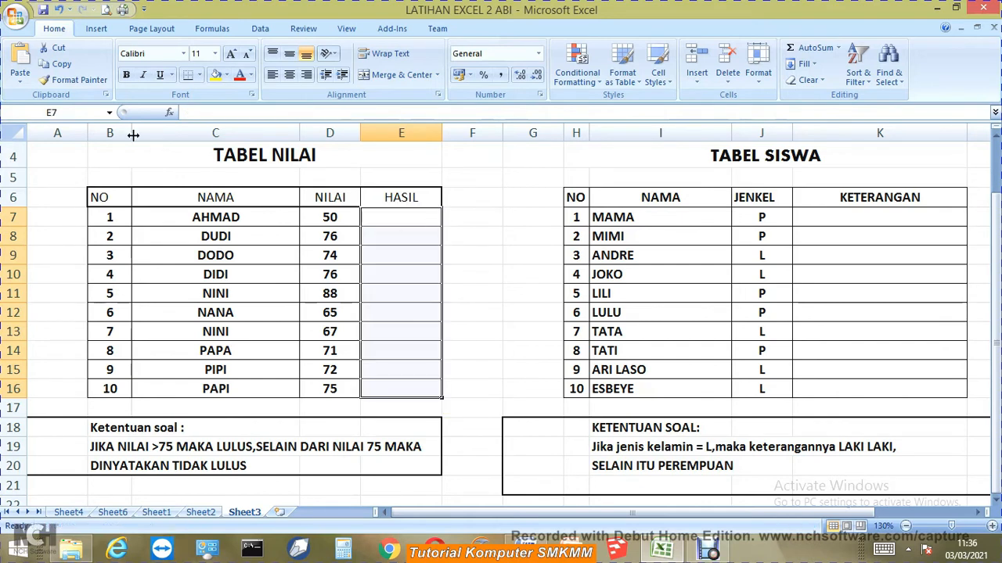
left_click(58, 9)
left_click(446, 397)
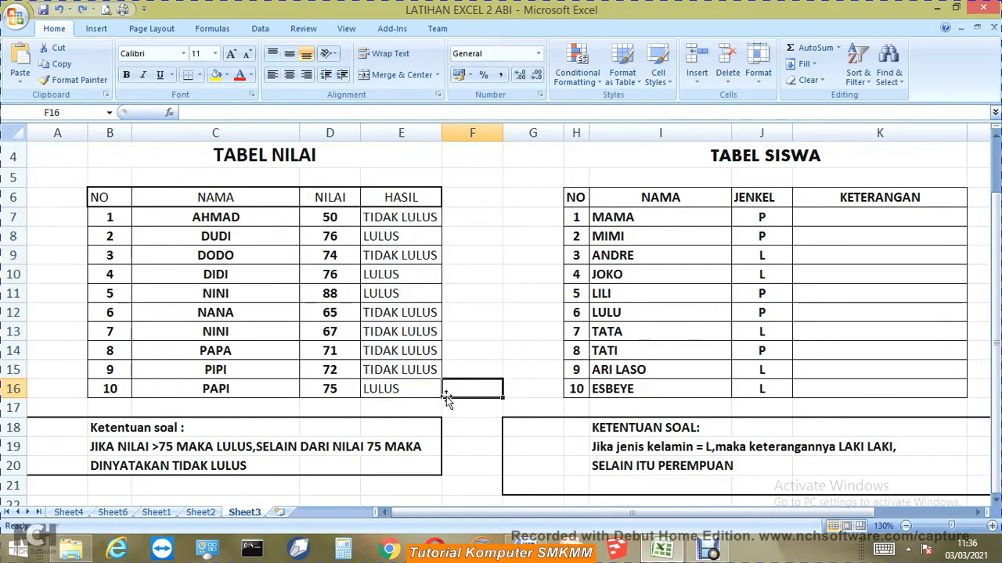
Step: Fill the >=75 formula from E16 up through E8 of the HASIL column again
left_click(429, 391)
left_click_drag(443, 399, 431, 219)
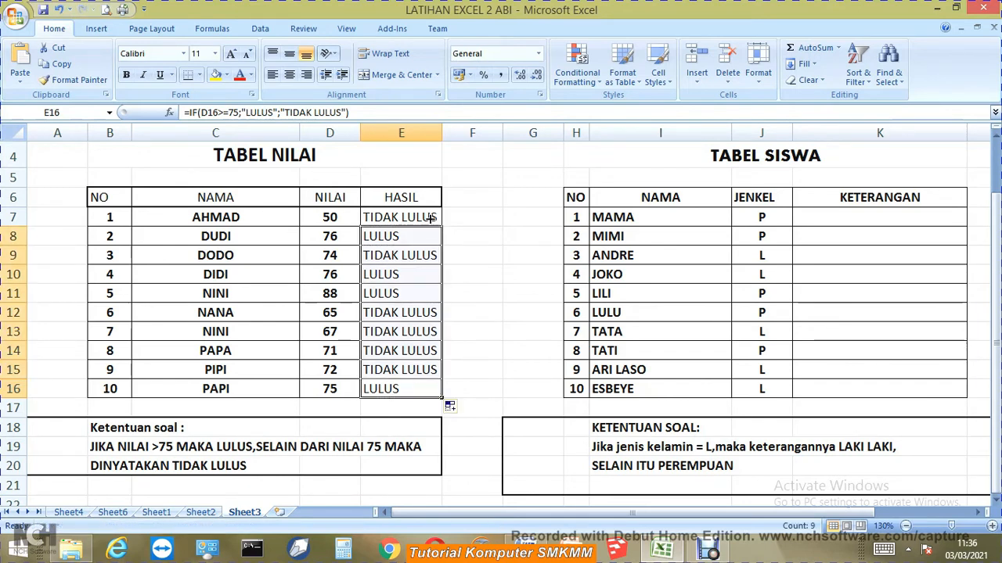
left_click(464, 250)
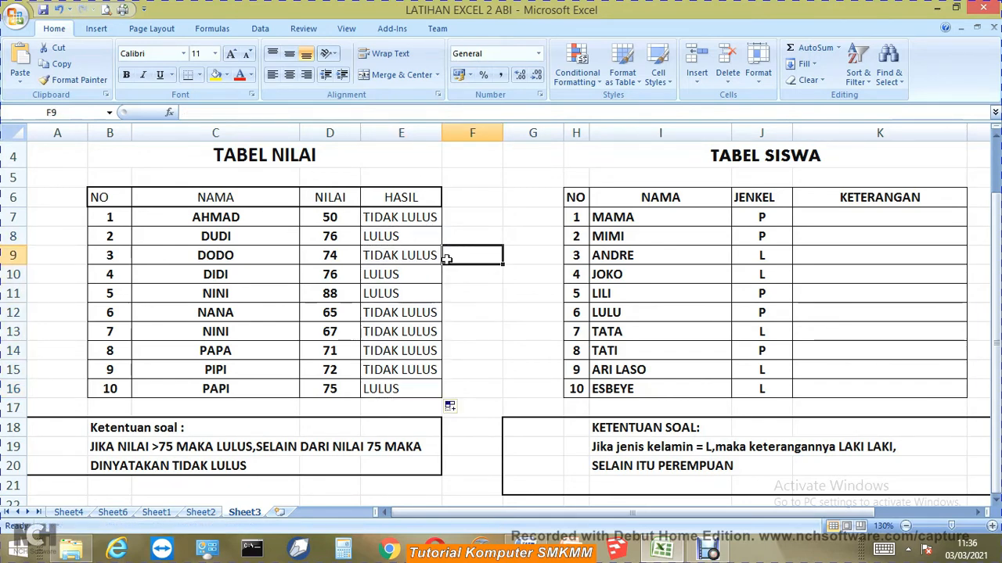
Step: Examine the IF formulas in the HASIL cells of rows 8 to 16 and the scoring rule below TABEL NILAI
left_click(384, 290)
left_click(390, 329)
left_click(385, 389)
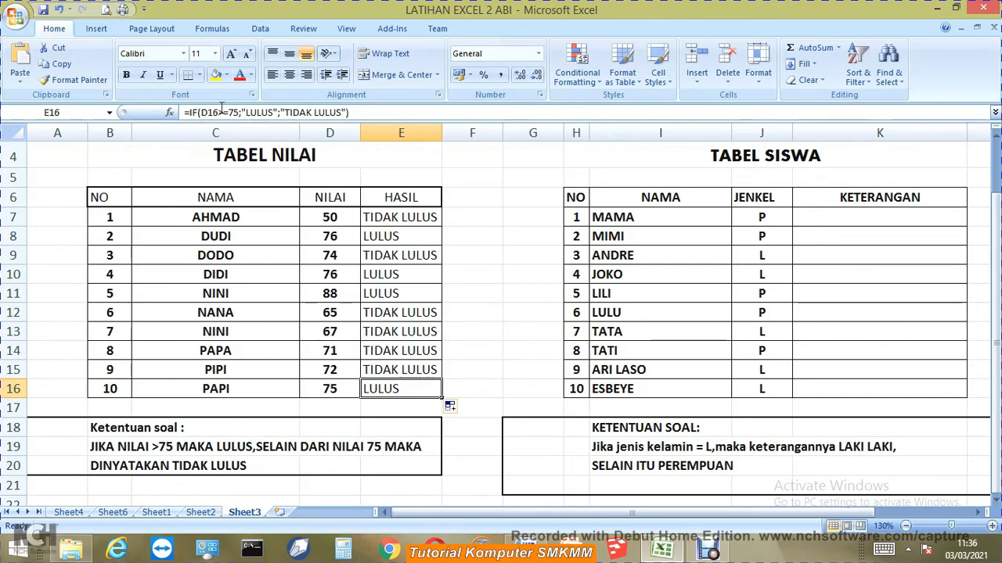
left_click(382, 235)
left_click(387, 274)
left_click(389, 293)
left_click(390, 314)
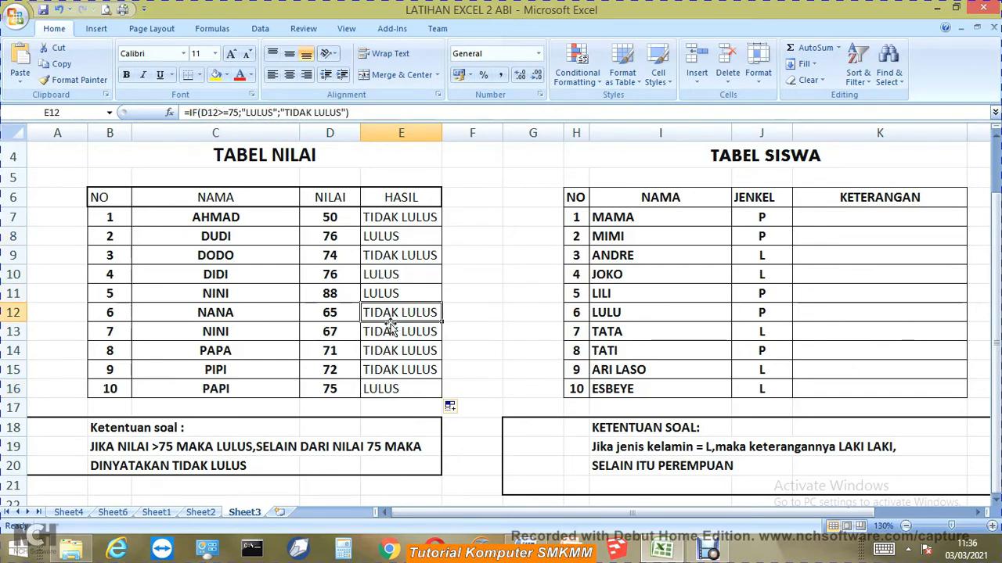
left_click(398, 354)
left_click(400, 385)
left_click(400, 352)
left_click(402, 312)
left_click(396, 353)
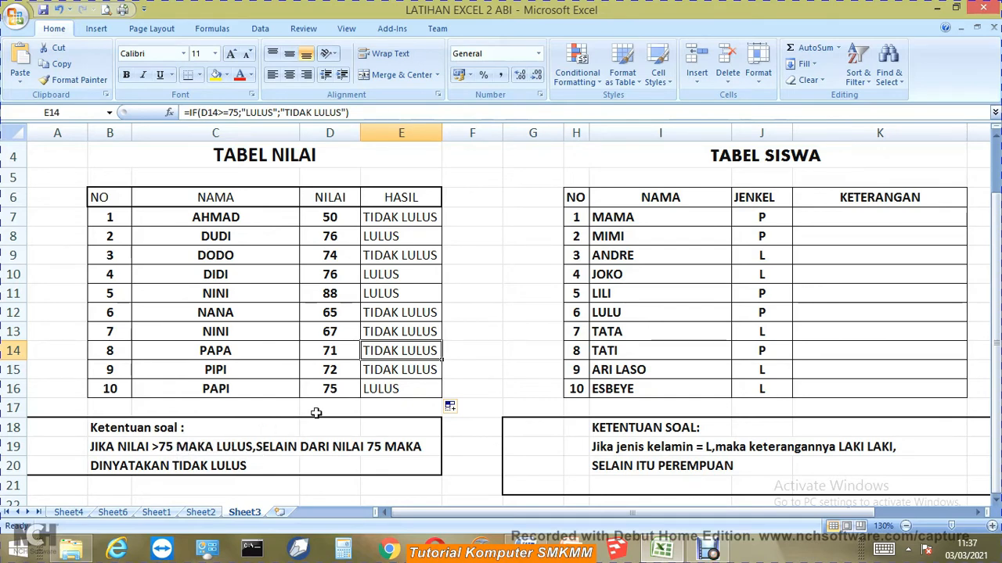
left_click(366, 385)
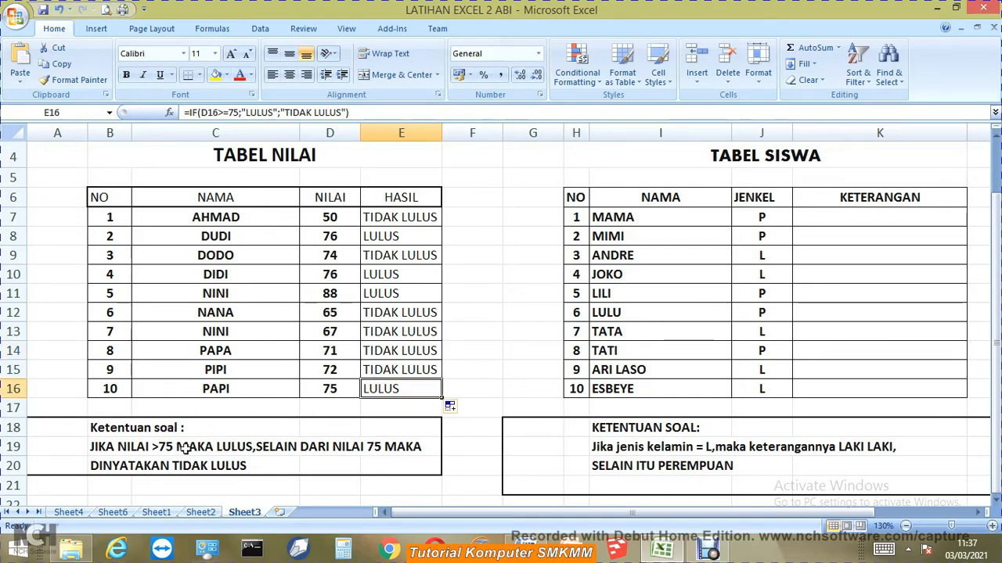
left_click(162, 447)
Step: Change the condition of the IF formula in E16 to D16>75
left_click(384, 384)
left_click(229, 112)
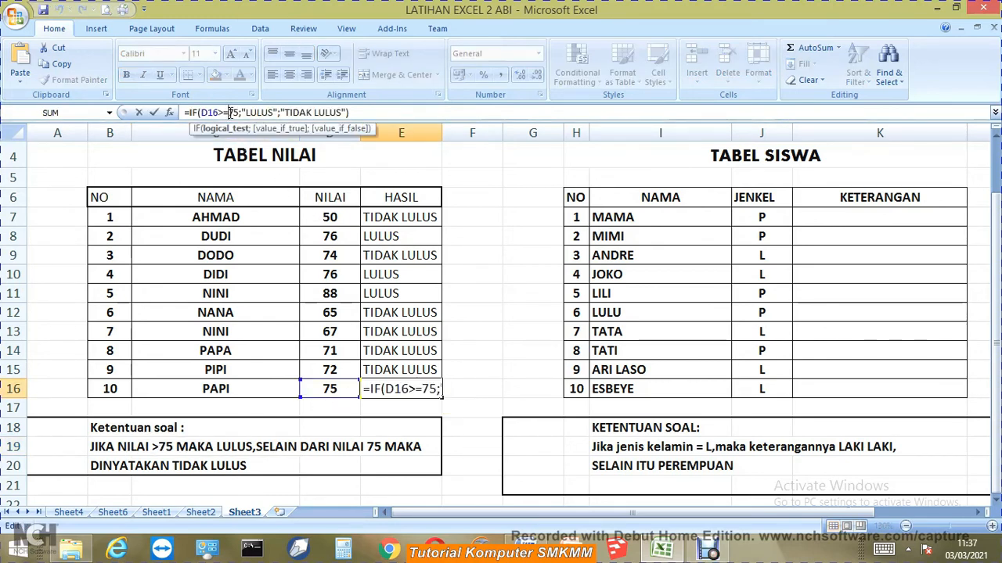
key("BackSpace")
key("Return")
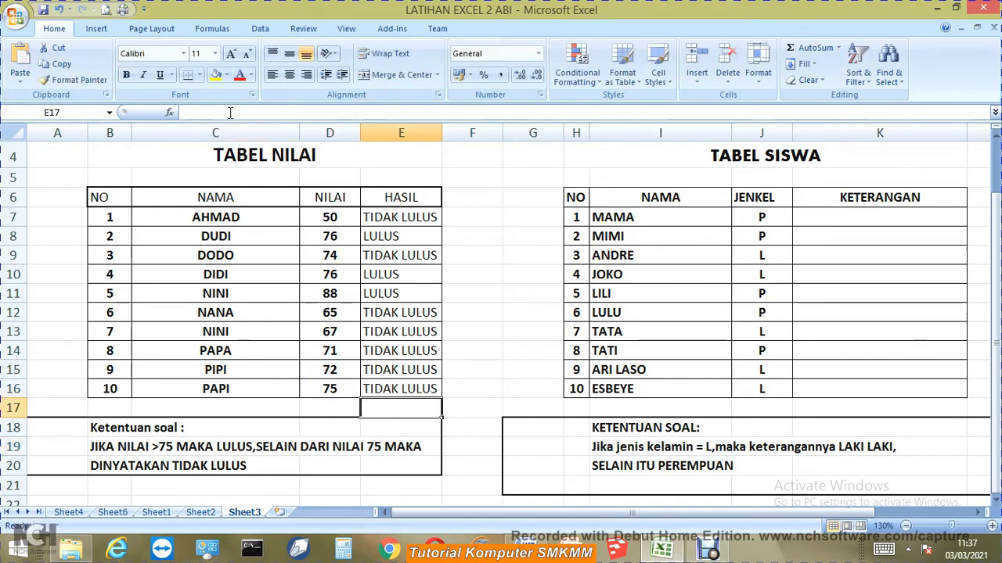
Step: Copy the >75 formula from E16 up through E7 in the HASIL column
left_click(380, 395)
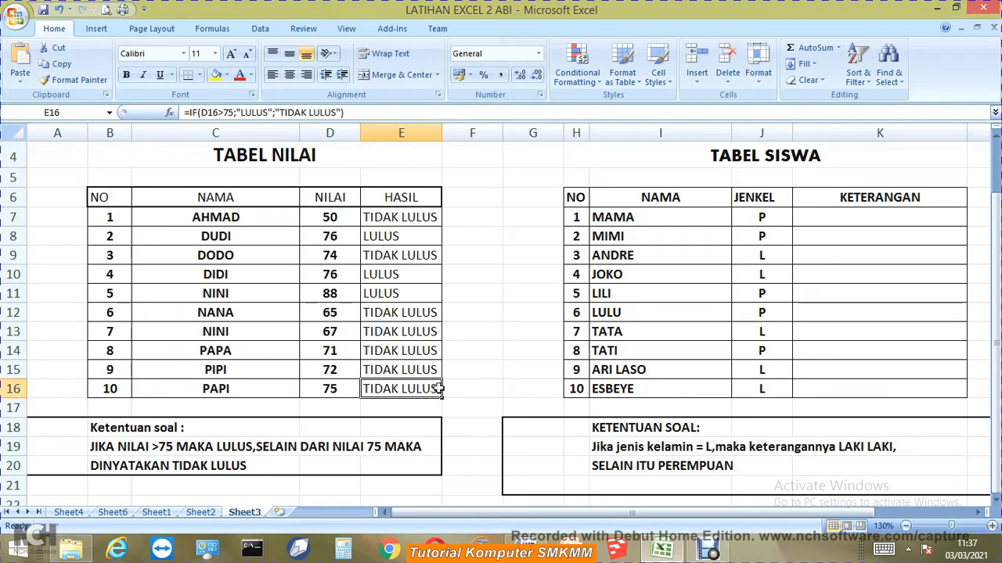
left_click_drag(441, 398, 446, 221)
left_click(472, 223)
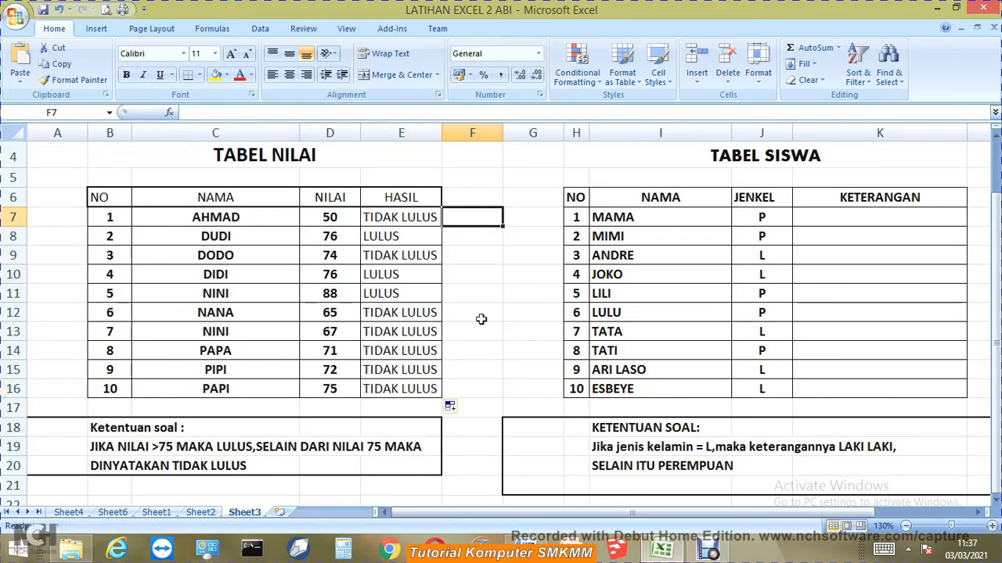
Step: Review the HASIL formulas and results against the names and scores in TABEL NILAI, rows 7 to 16
left_click(476, 317)
left_click(382, 350)
left_click(387, 327)
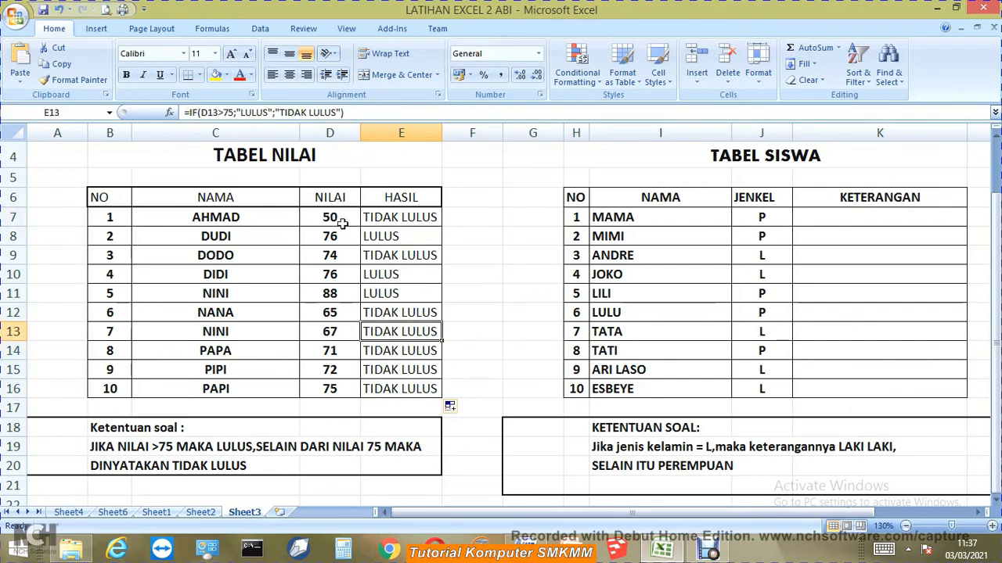
left_click_drag(173, 224, 380, 393)
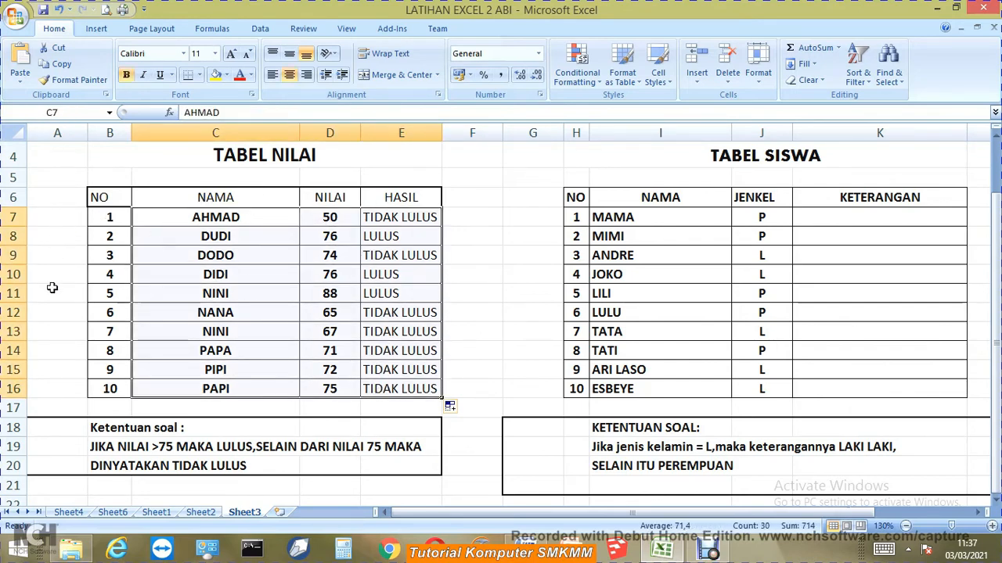
left_click(397, 219)
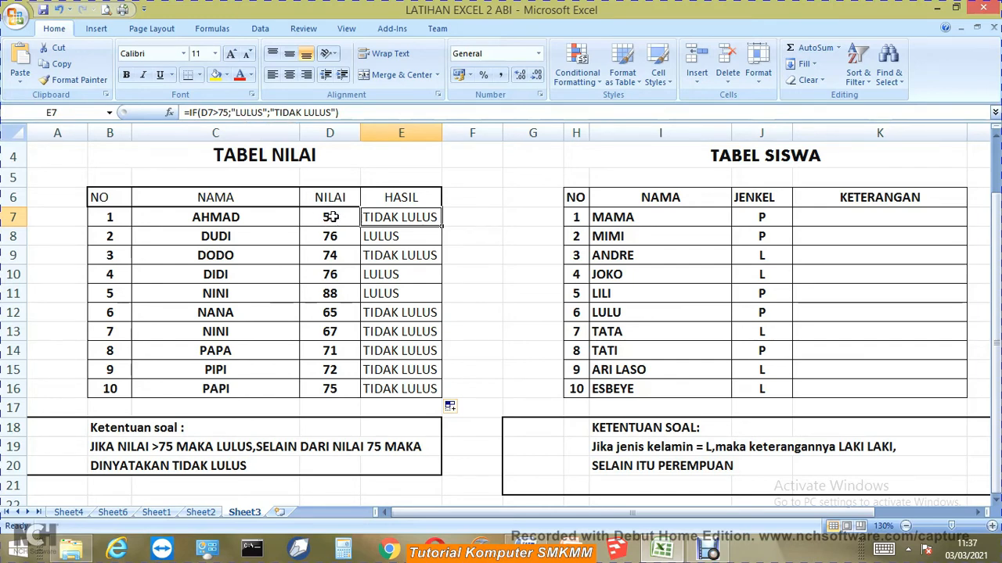
left_click(478, 198)
left_click(485, 218)
left_click(501, 260)
left_click(517, 260)
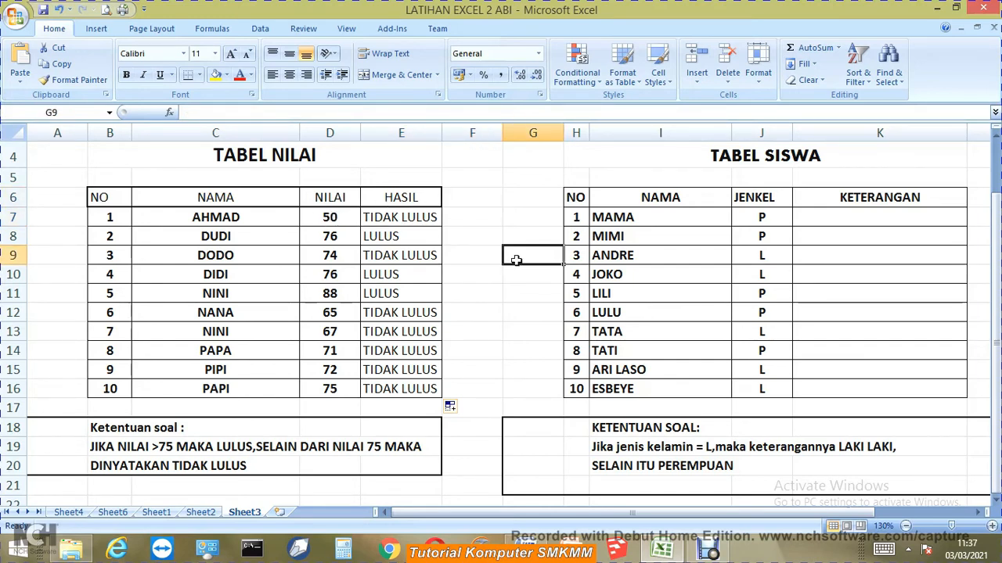
left_click(498, 220)
left_click(478, 197)
left_click(486, 255)
left_click(513, 252)
left_click(506, 311)
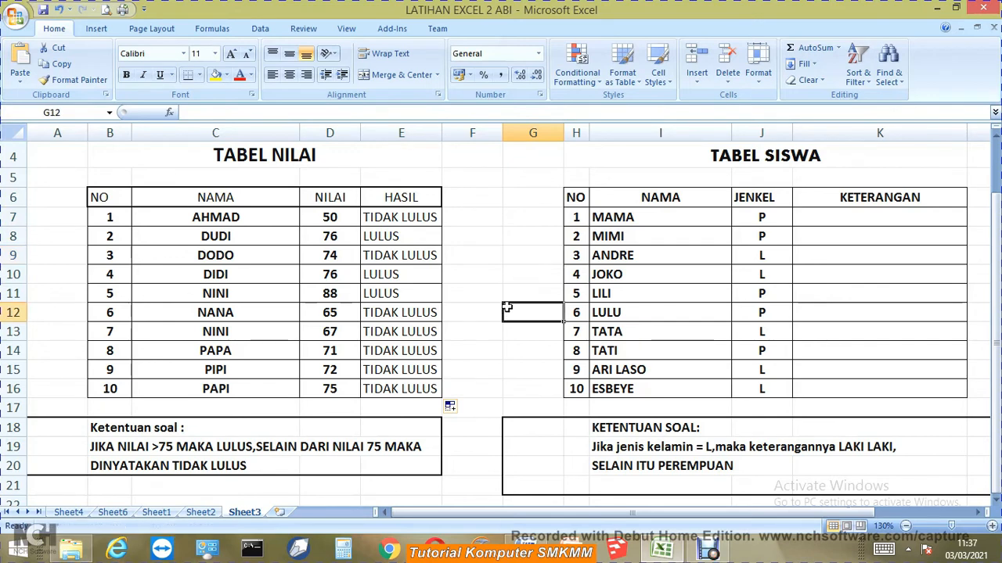
left_click(495, 318)
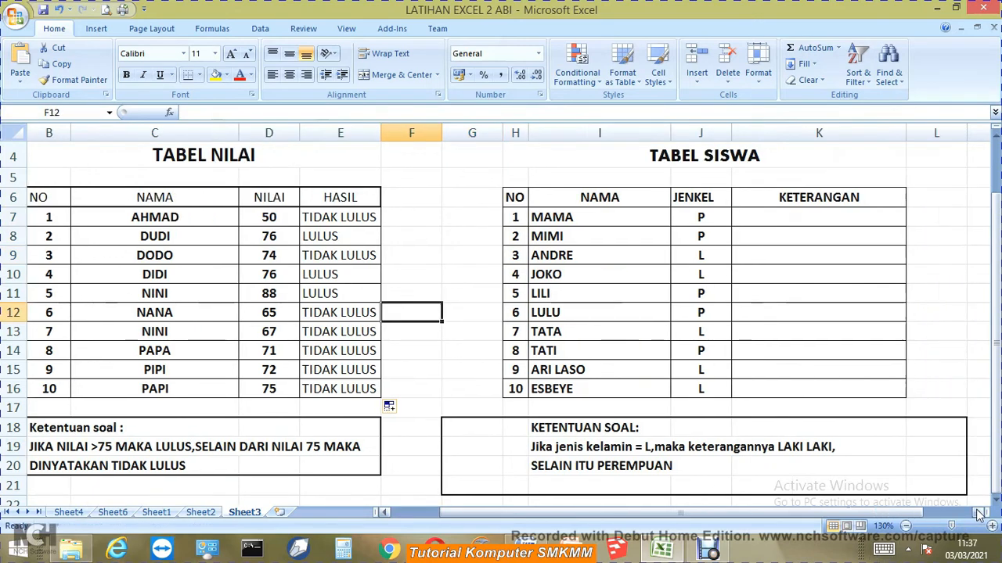
Step: Read the KETENTUAN SOAL rules under TABEL SISWA and relate them to the JENKEL and empty KETERANGAN columns
left_click(978, 513)
left_click(978, 512)
left_click(978, 512)
left_click(979, 512)
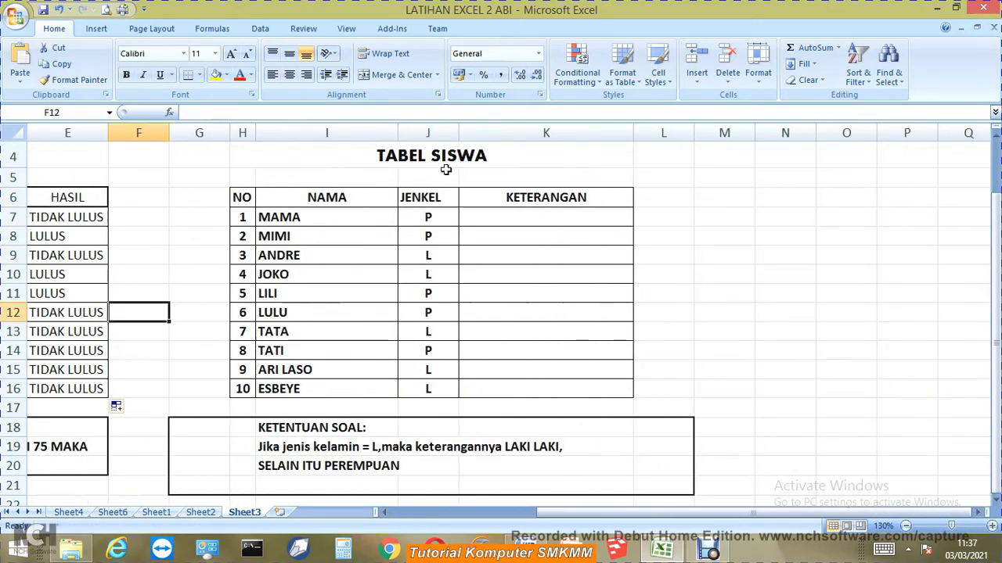
left_click(496, 222)
left_click(470, 296)
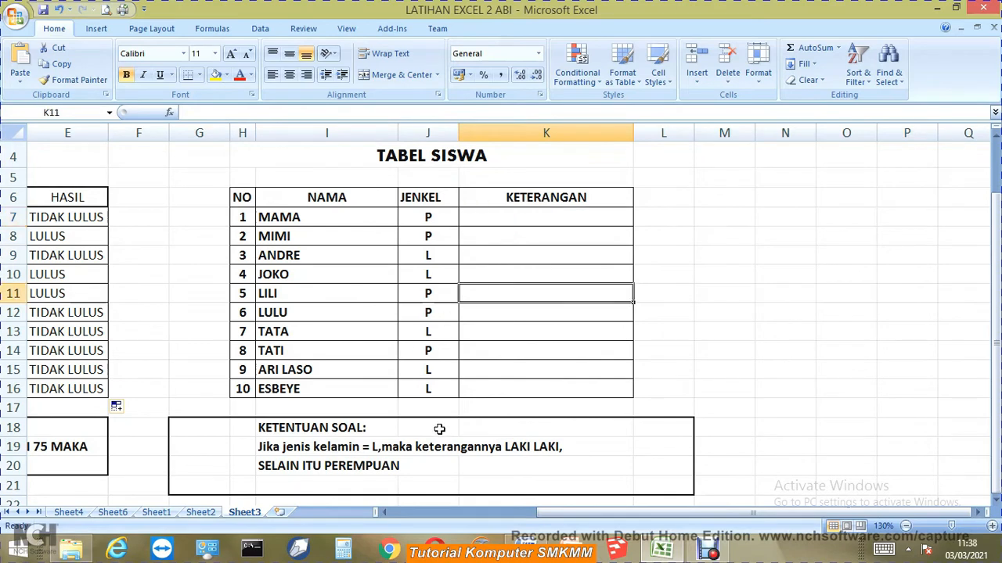
left_click(295, 430)
left_click(327, 451)
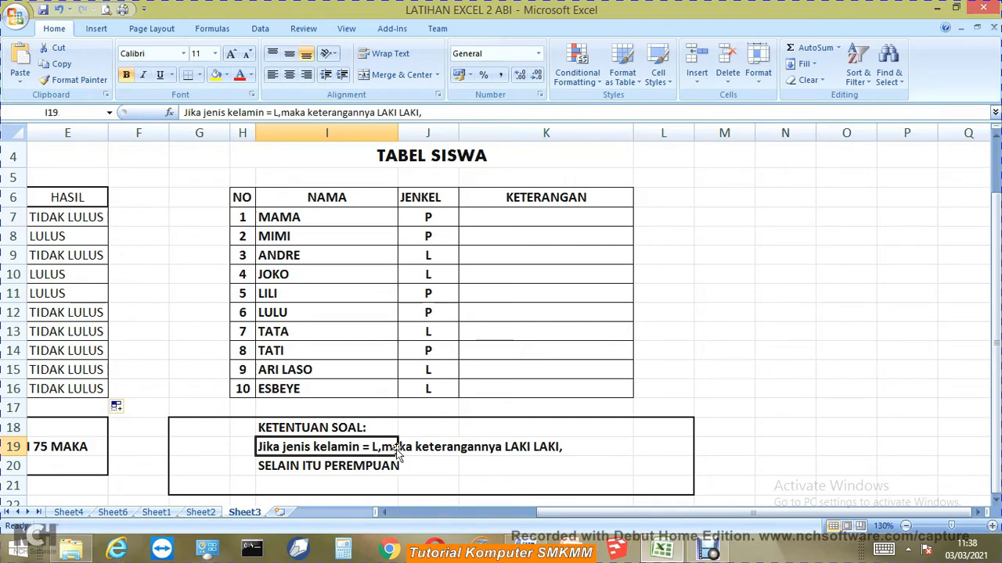
left_click(437, 446)
left_click(507, 446)
left_click(493, 222)
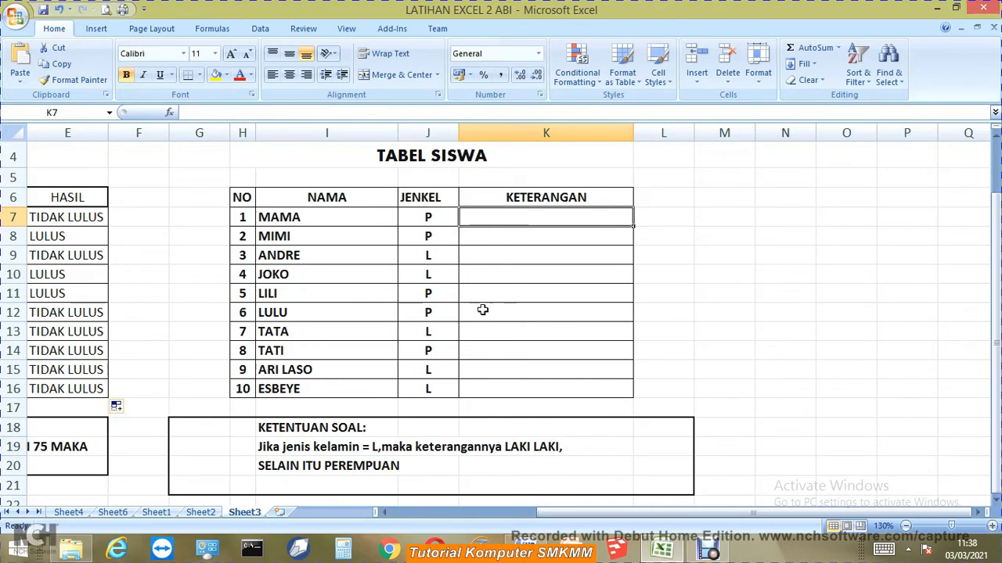
left_click(480, 252)
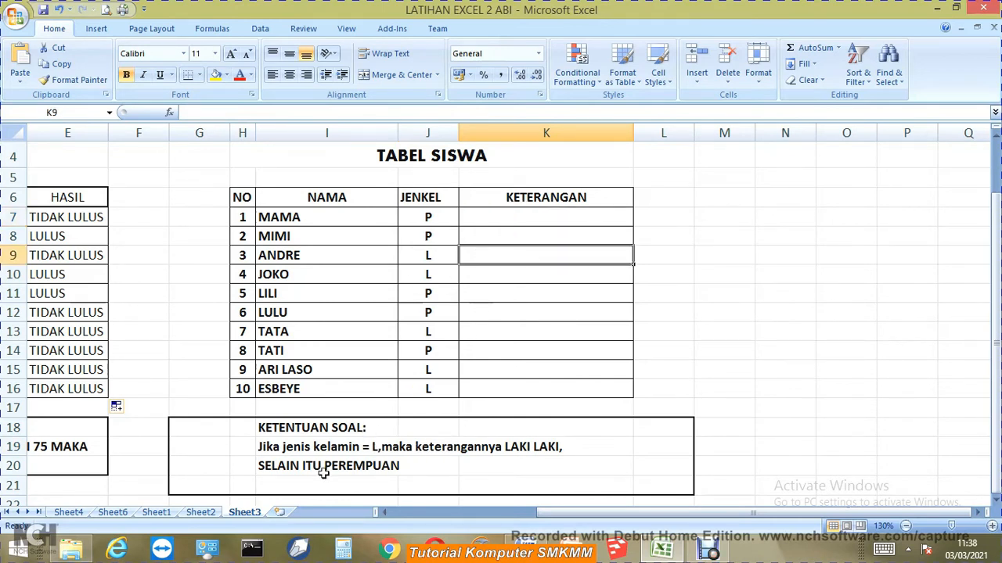
left_click(442, 448)
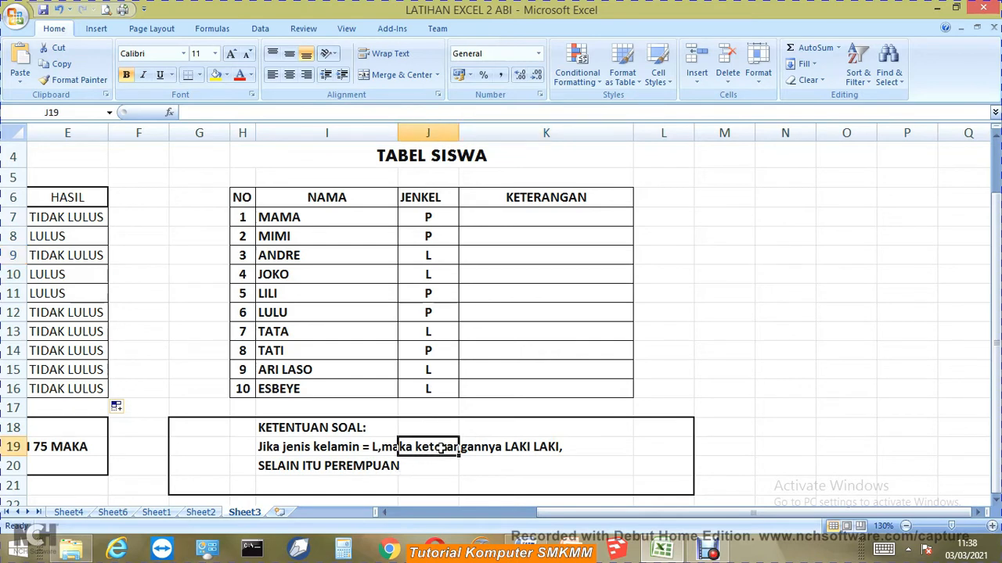
left_click(525, 444)
left_click(380, 469)
left_click(341, 450)
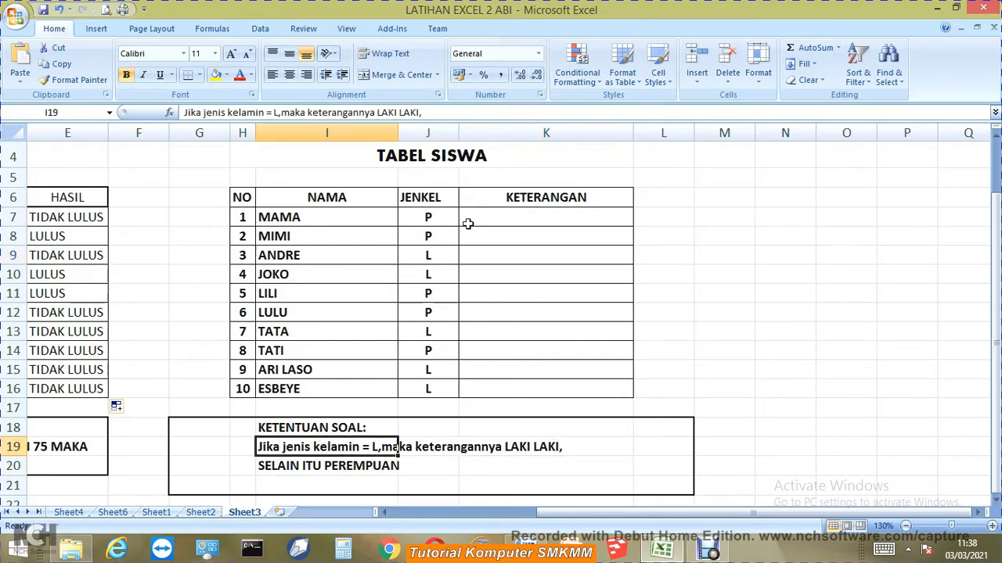
Step: Enter the formula =IF(J7="LAKI LAKI";"PEREMPUAN") in K7 of the KETERANGAN column
left_click(468, 222)
type("=I")
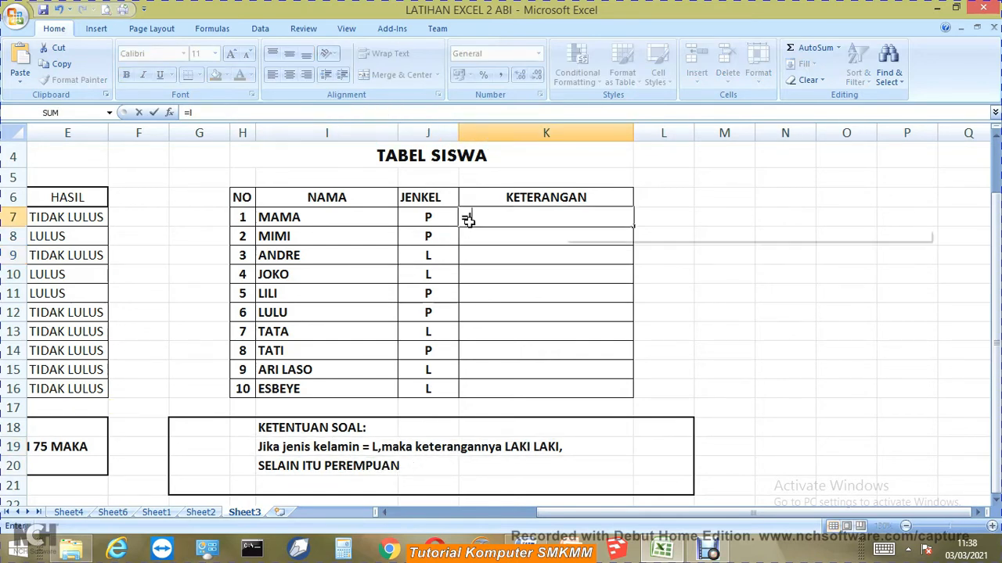
type("F(")
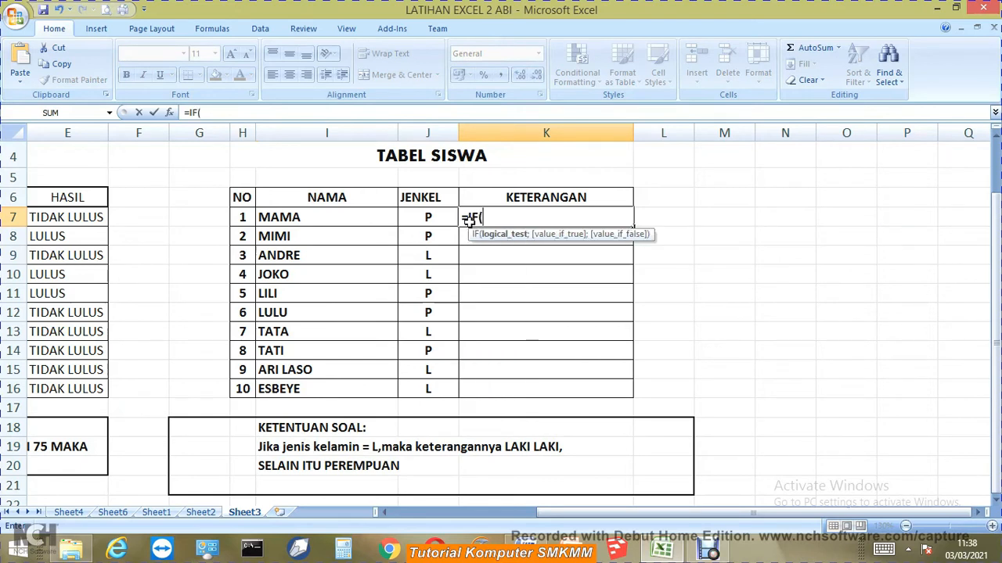
left_click(432, 223)
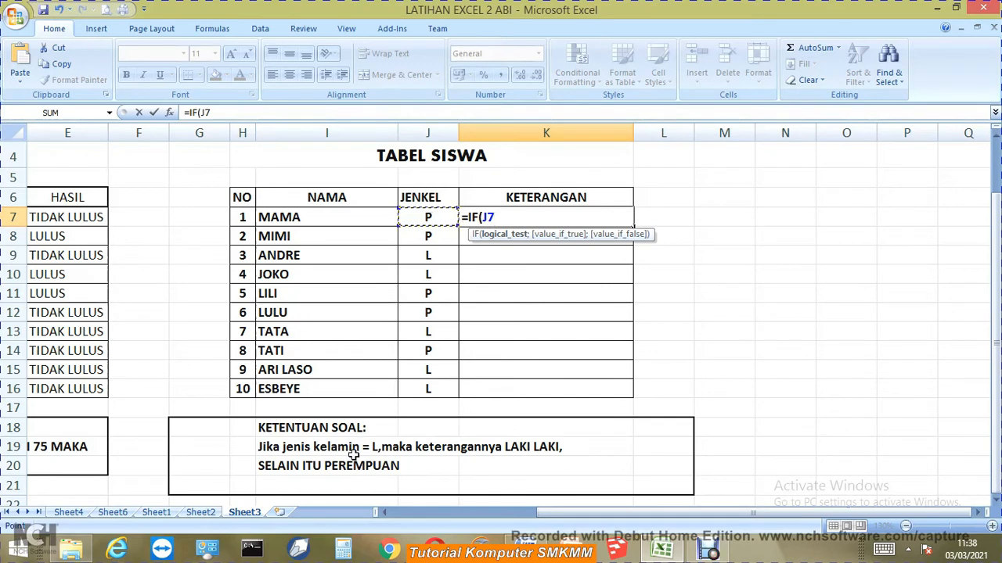
type("=\"LAKI LAKI")
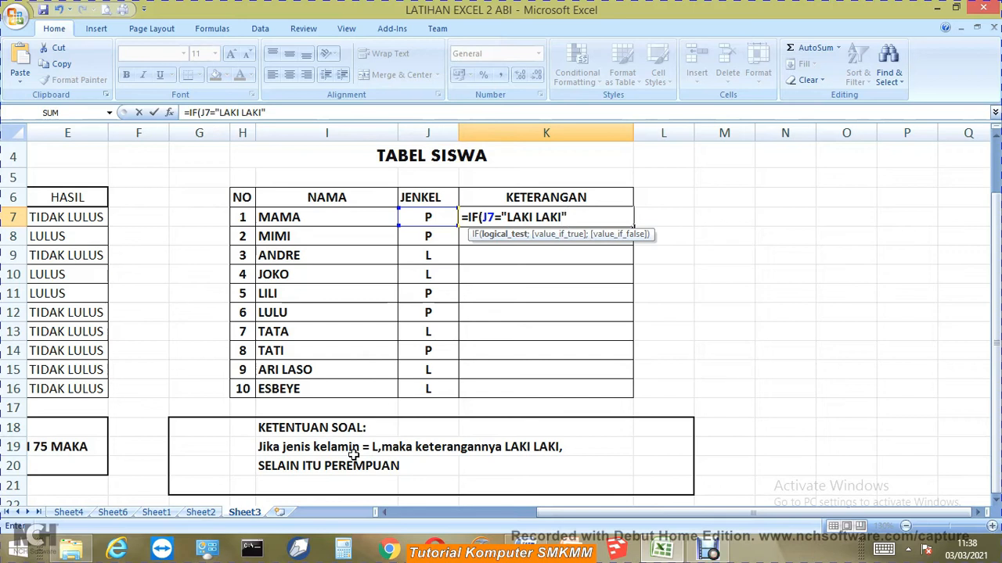
type(";")
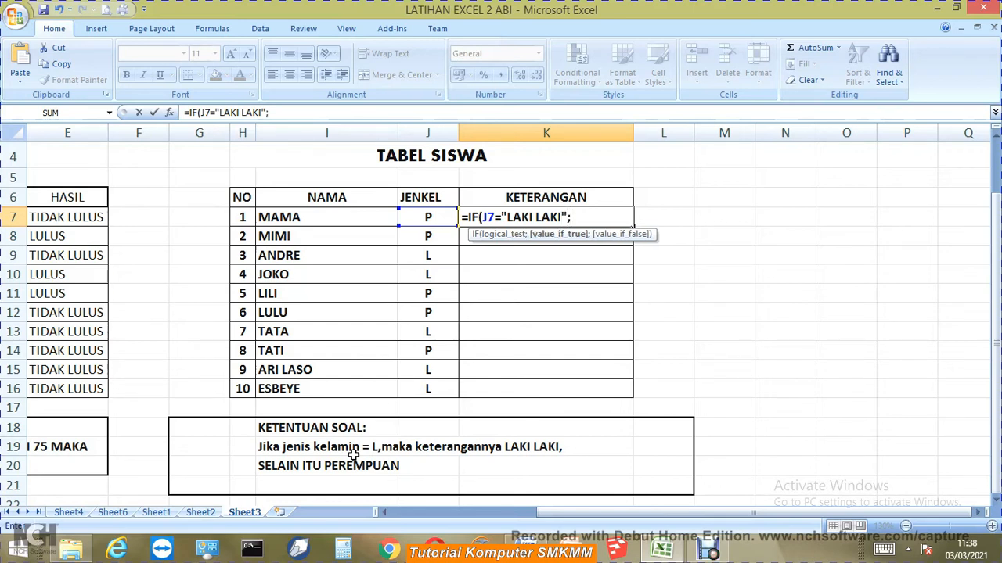
type("P")
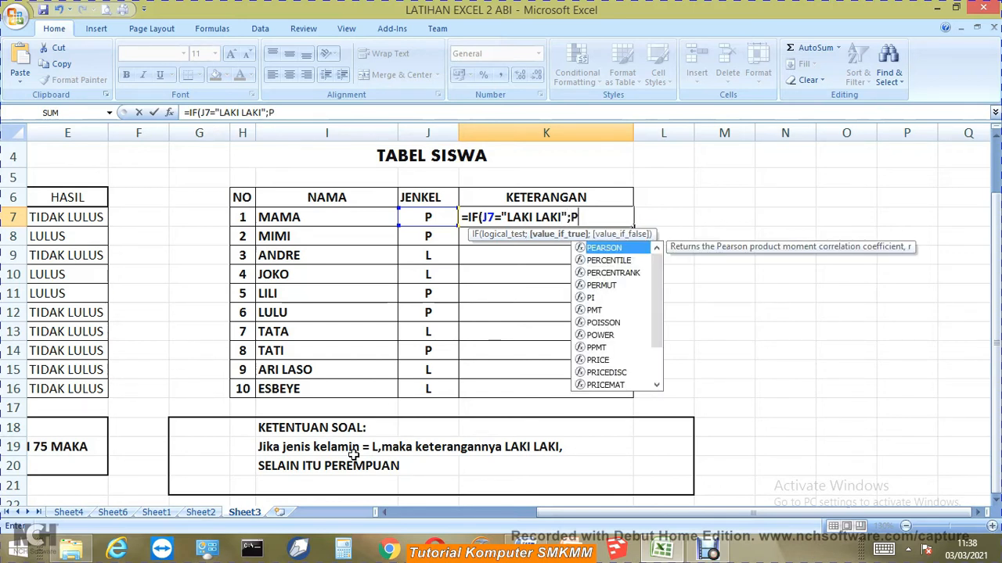
type("EREMPUAN")
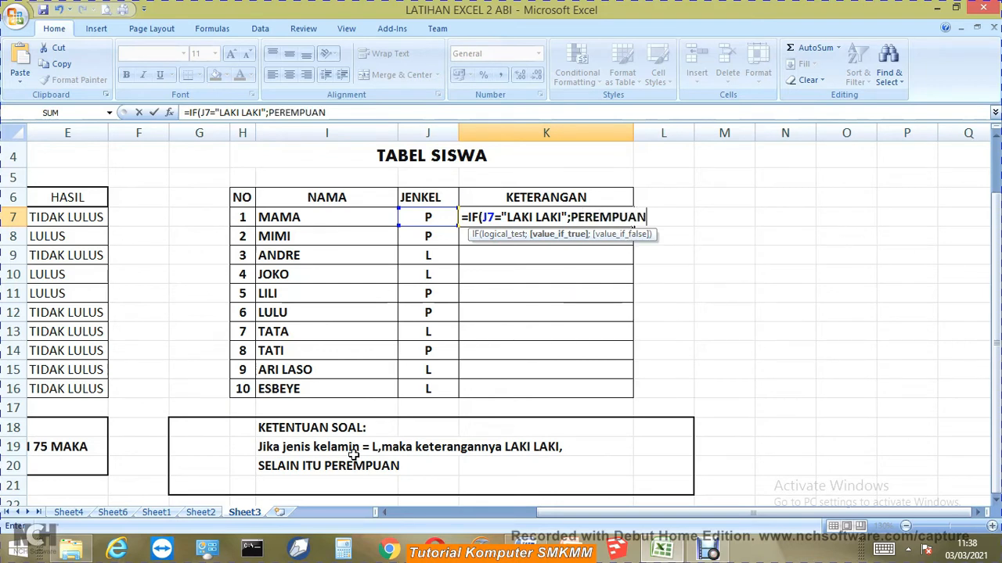
type("\")")
key("Return")
key("Return")
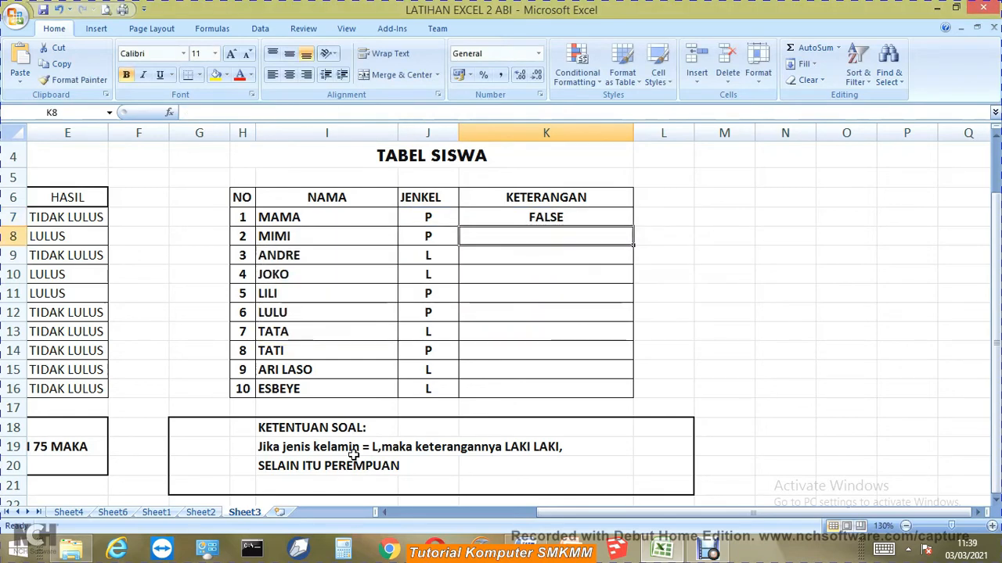
Step: Correct the K7 formula in the KETERANGAN column to =IF(J7="L";"LAKI LAKI";"PEREMPUAN")
left_click(482, 218)
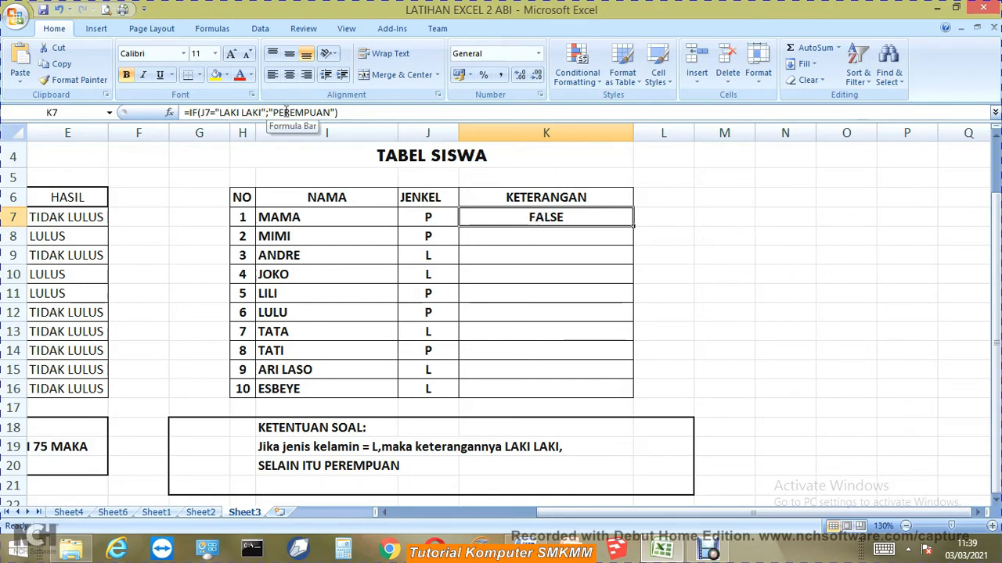
left_click(218, 111)
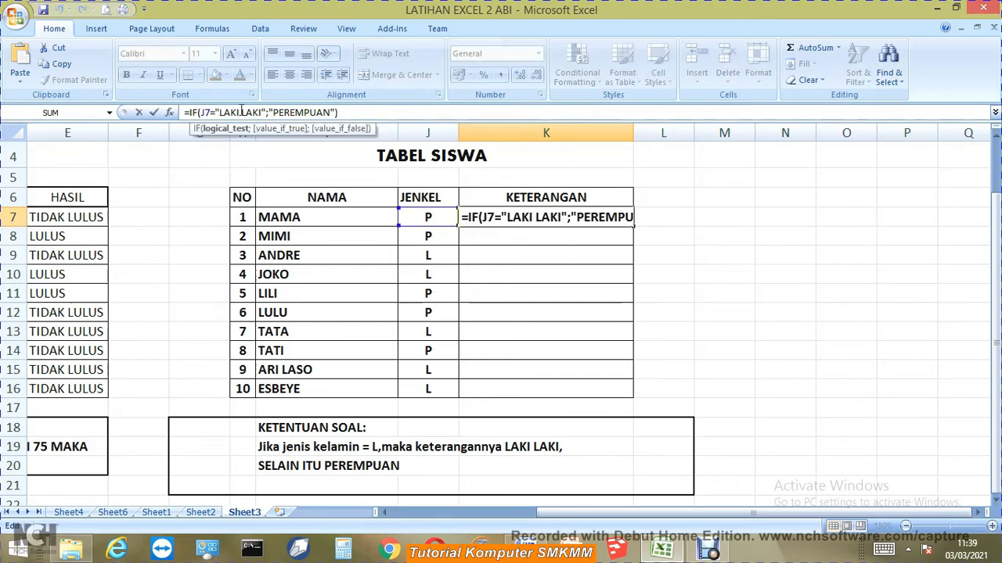
type(";")
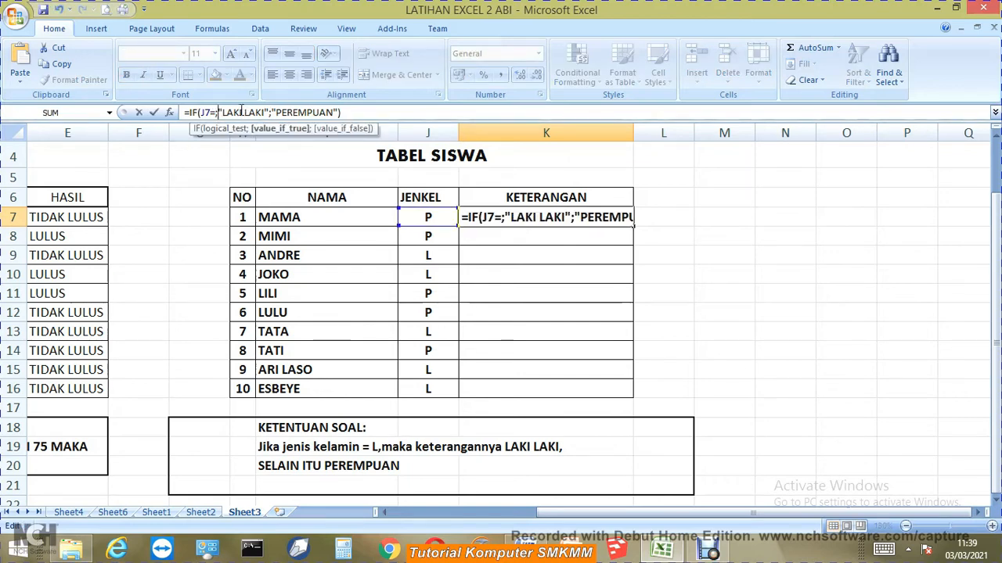
key("Return")
key("Return")
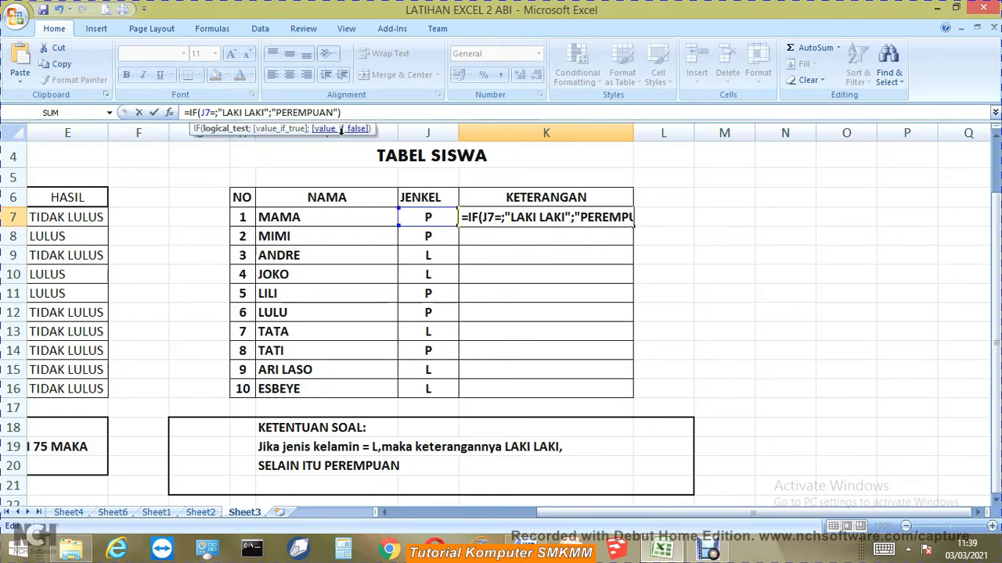
left_click(487, 221)
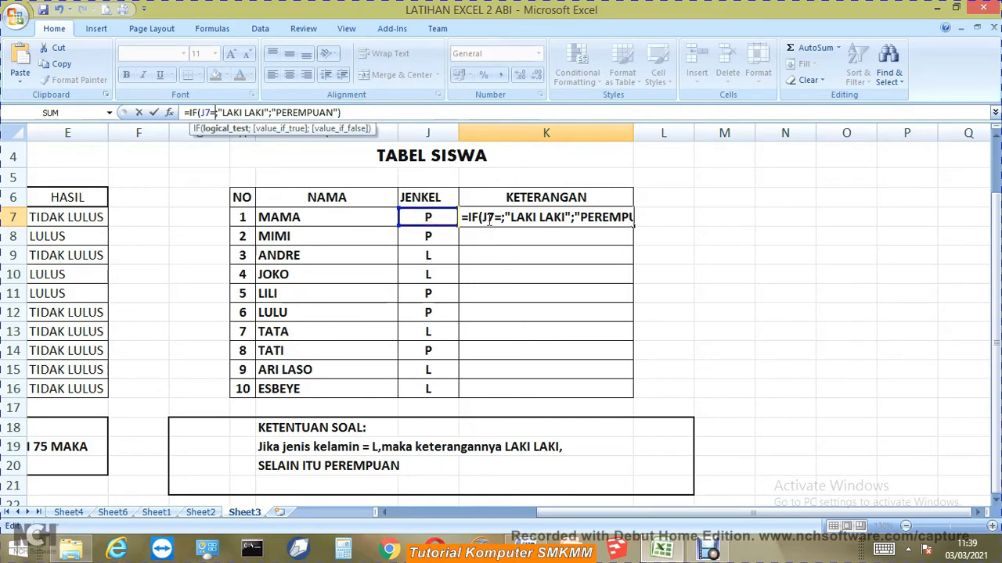
type("\"")
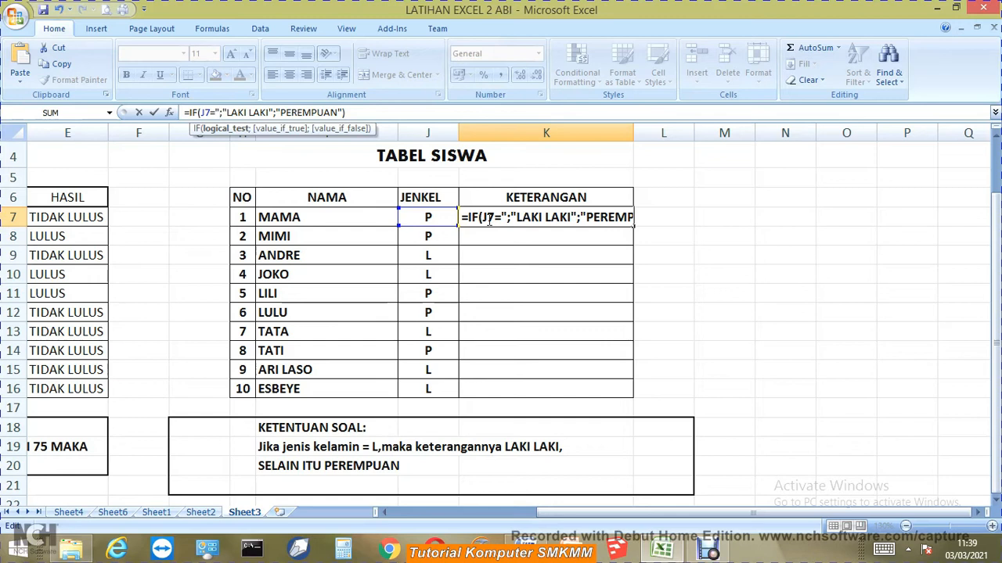
type("L\"")
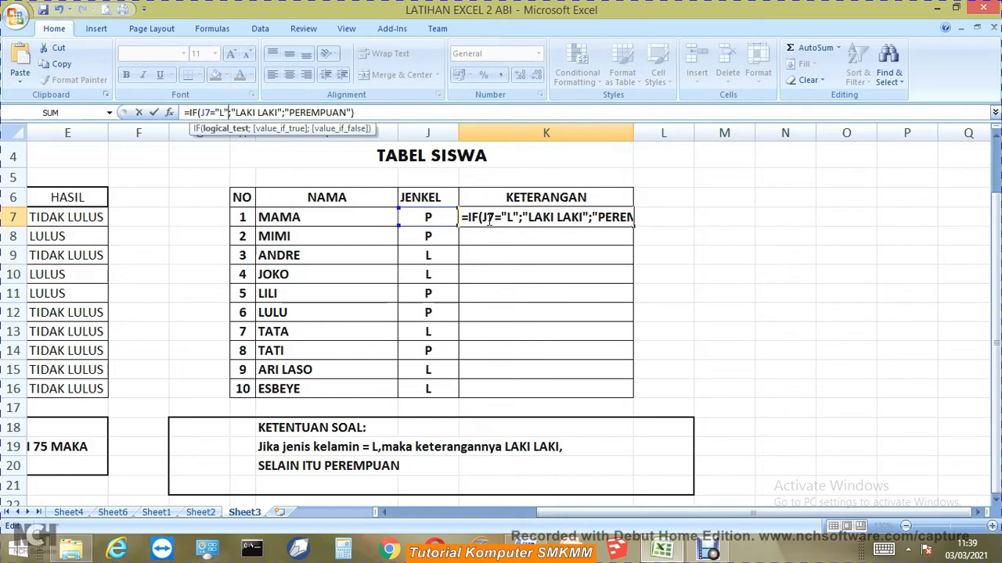
key("Return")
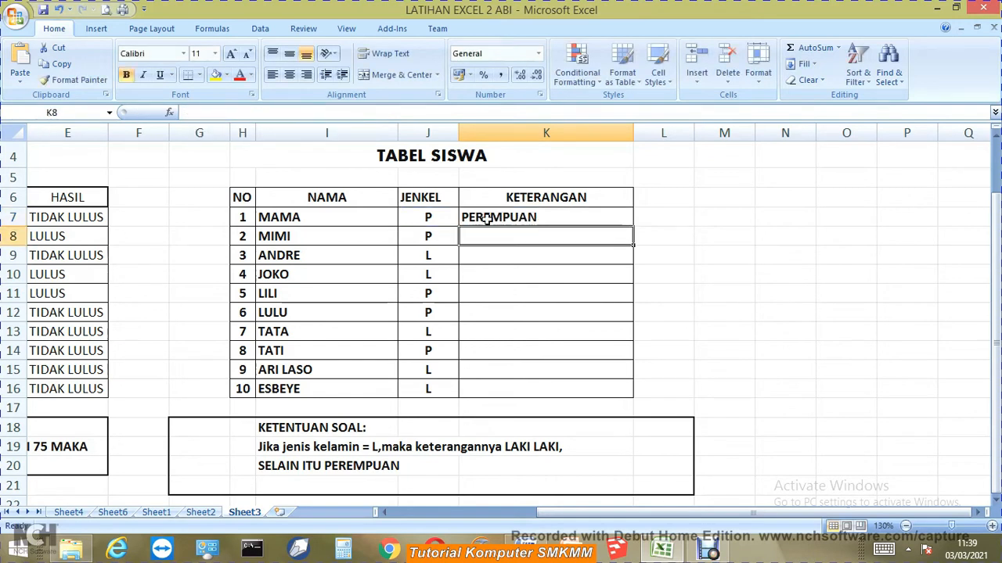
Step: Copy the K7 formula down through K16 in the KETERANGAN column of TABEL SISWA
left_click(470, 214)
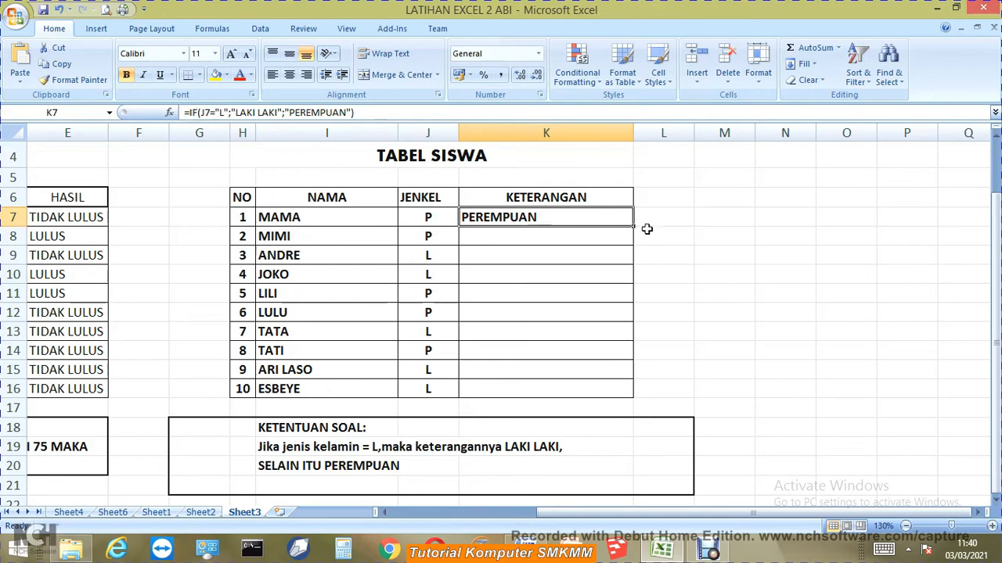
left_click_drag(634, 226, 634, 395)
left_click(603, 220)
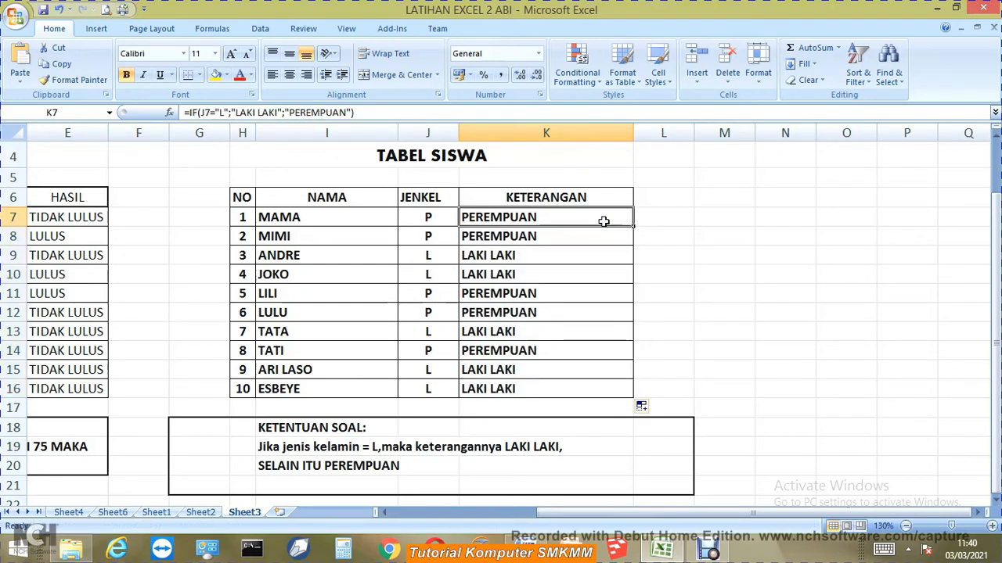
Step: Compare the KETERANGAN results and formulas with the JENKEL codes in rows 7 to 11 of TABEL SISWA
left_click(607, 255)
left_click(596, 289)
left_click(474, 260)
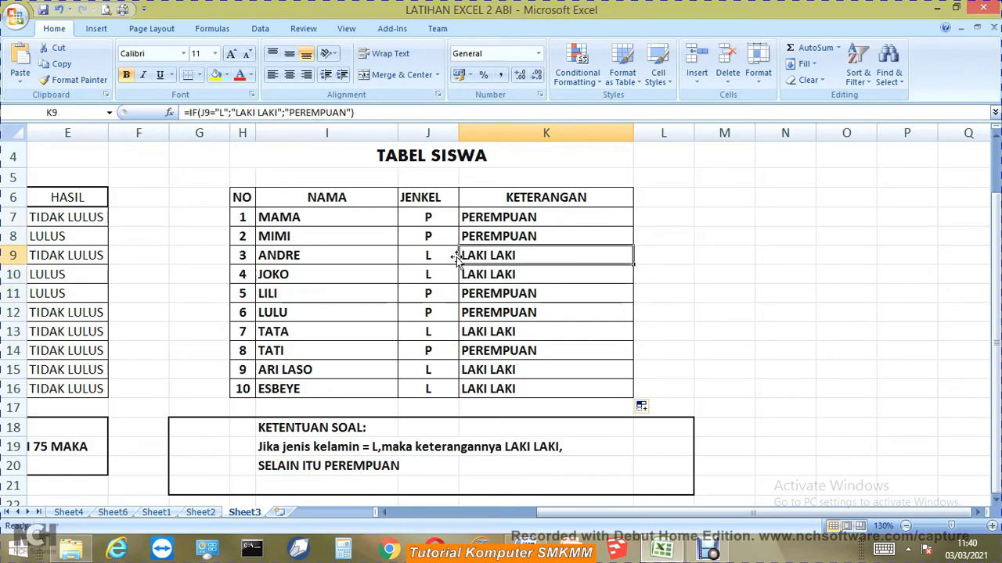
left_click(429, 254)
left_click(478, 257)
left_click(432, 236)
left_click(465, 237)
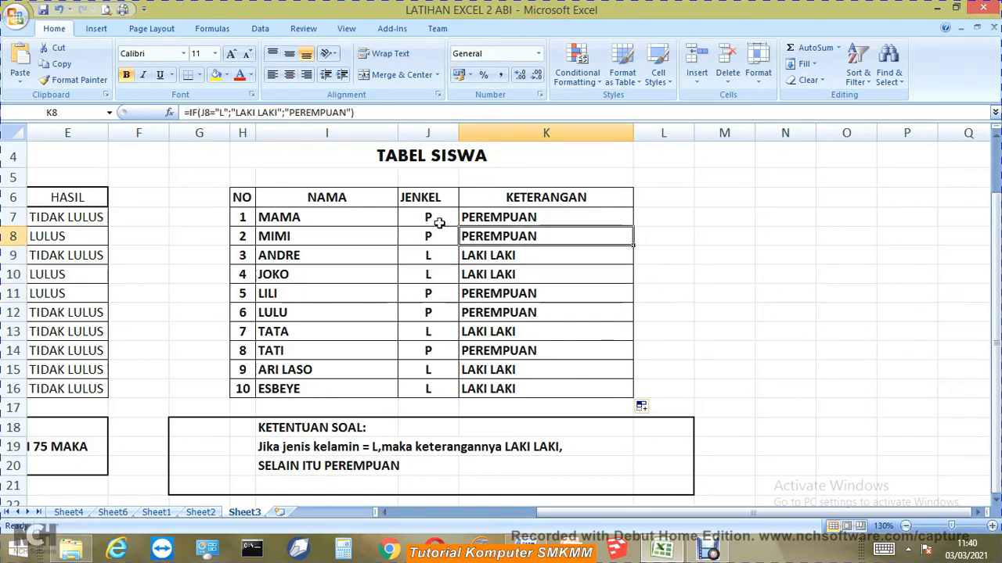
left_click(435, 220)
left_click(474, 219)
Step: Rewrite the K8 formula with the reversed condition as =IF(J8="P";"PEREMPUAN";"LAKI LAKI")
left_click(479, 238)
left_click(222, 113)
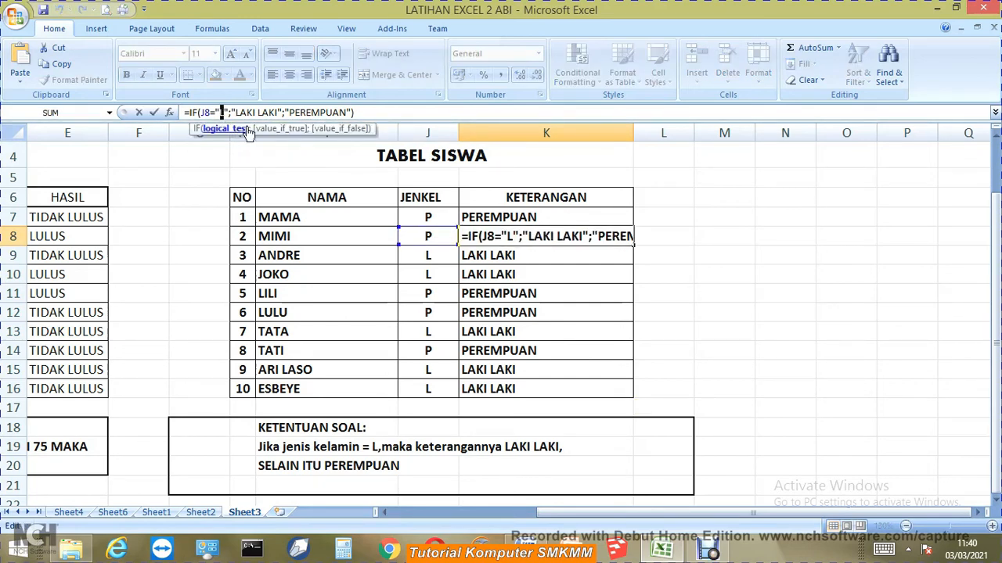
type("P")
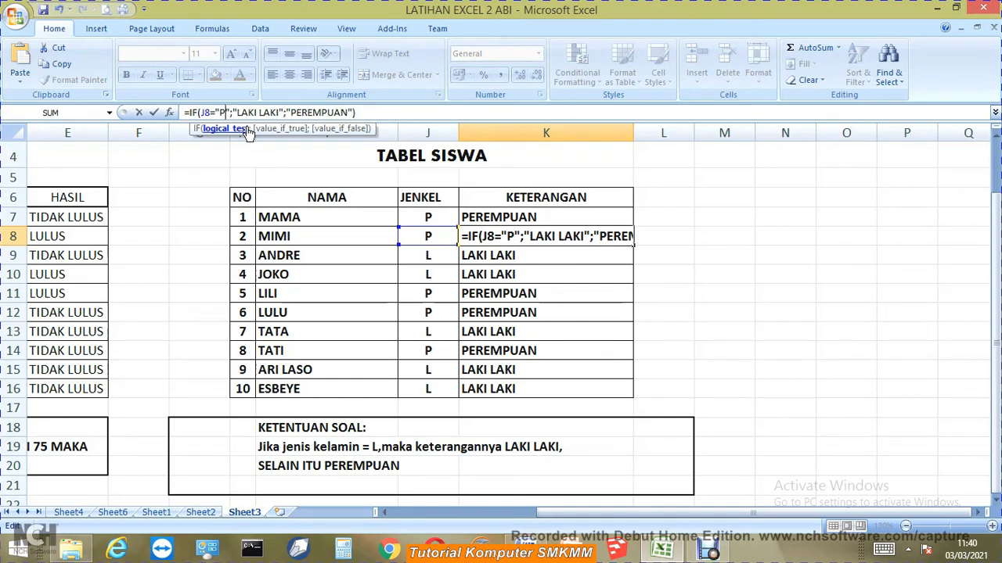
left_click_drag(279, 112, 238, 110)
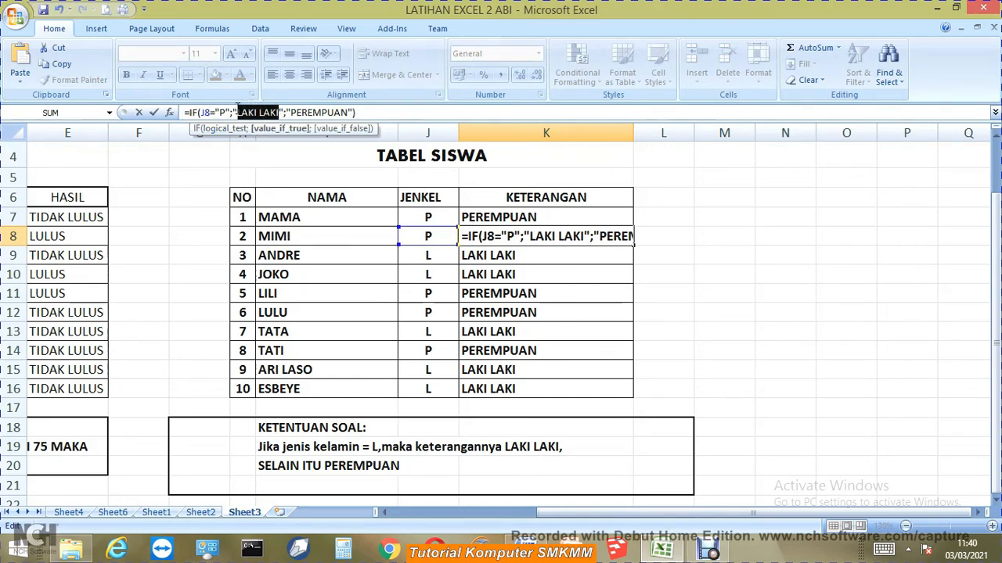
type("PEREMPUAN")
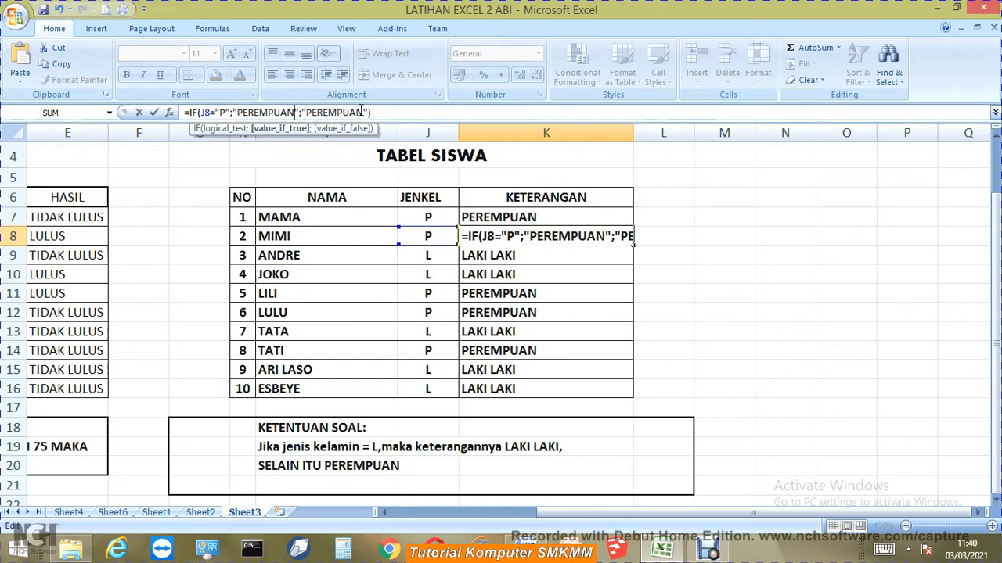
left_click_drag(365, 112, 307, 107)
type("LAKI L")
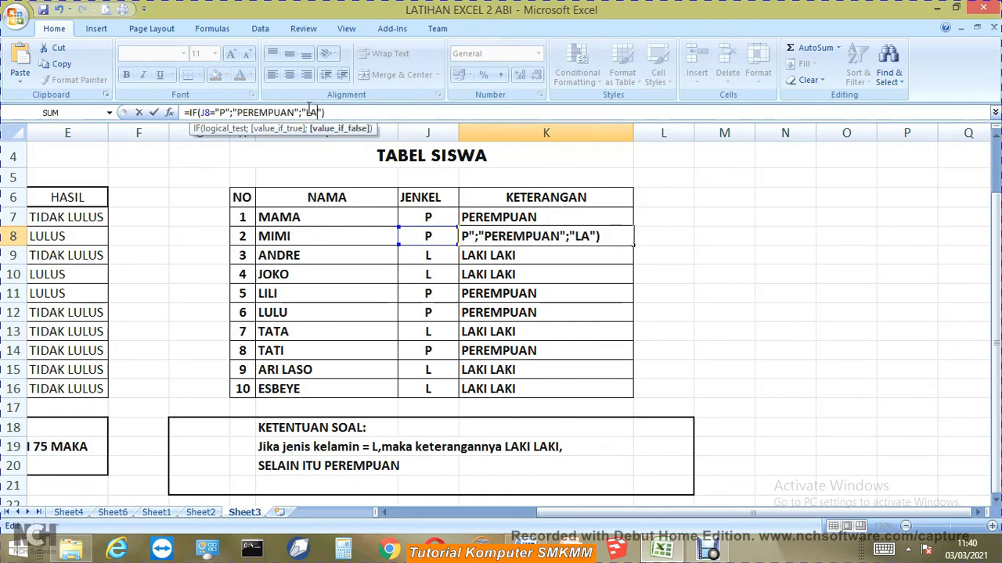
type("AKI")
key("Return")
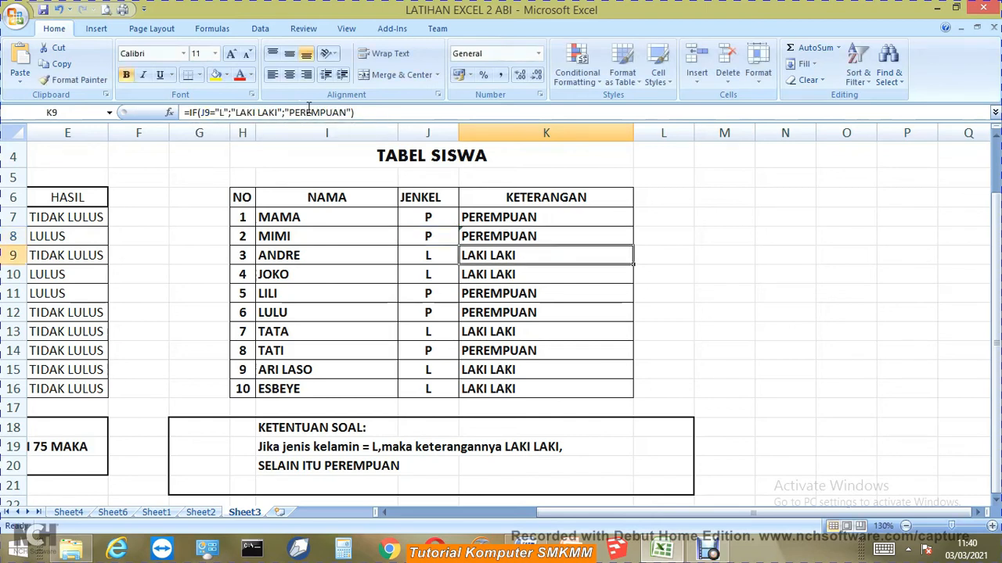
Step: Copy the K7 formula down through K16 again, including over K8
left_click(525, 219)
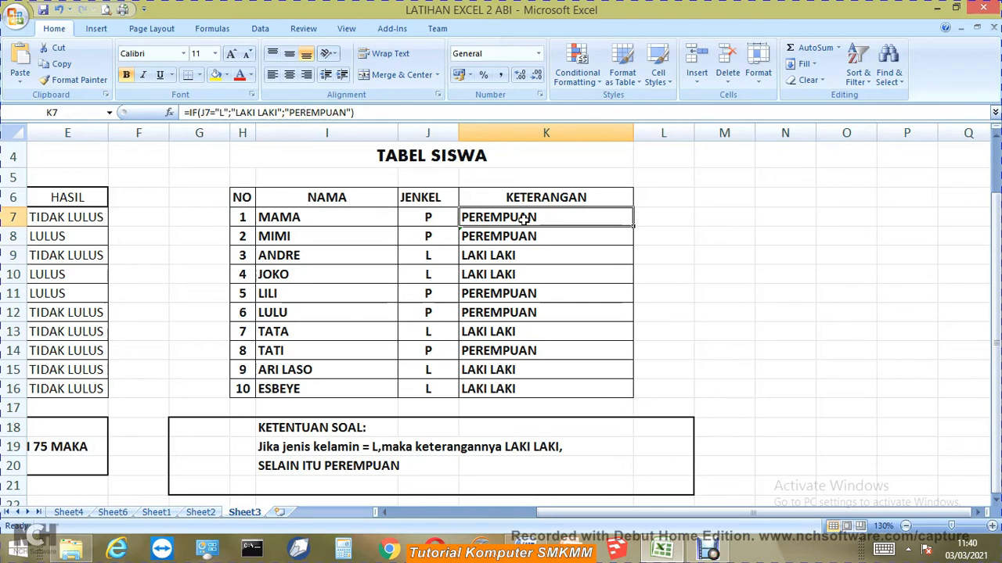
left_click(516, 234)
left_click_drag(633, 227, 617, 391)
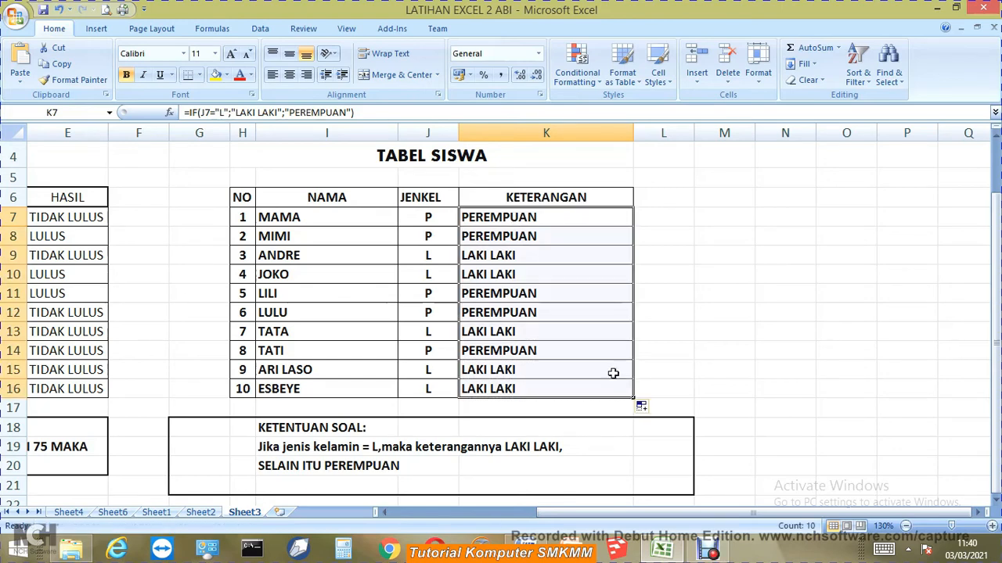
Step: Check the copied IF formulas cell by cell in K7 to K12 of the KETERANGAN column
left_click(498, 218)
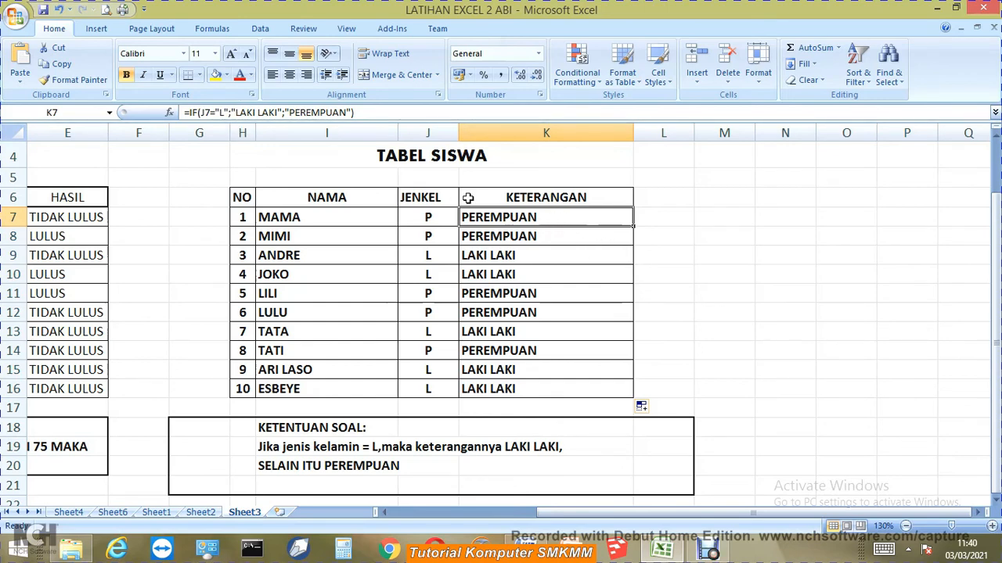
left_click(490, 235)
left_click(499, 253)
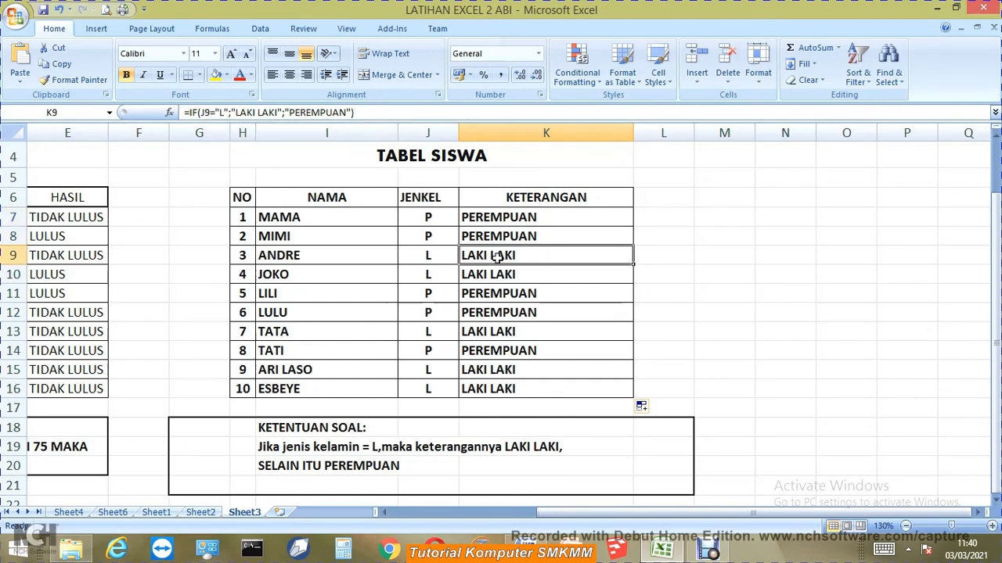
left_click(501, 275)
left_click(501, 296)
left_click(501, 313)
left_click(505, 263)
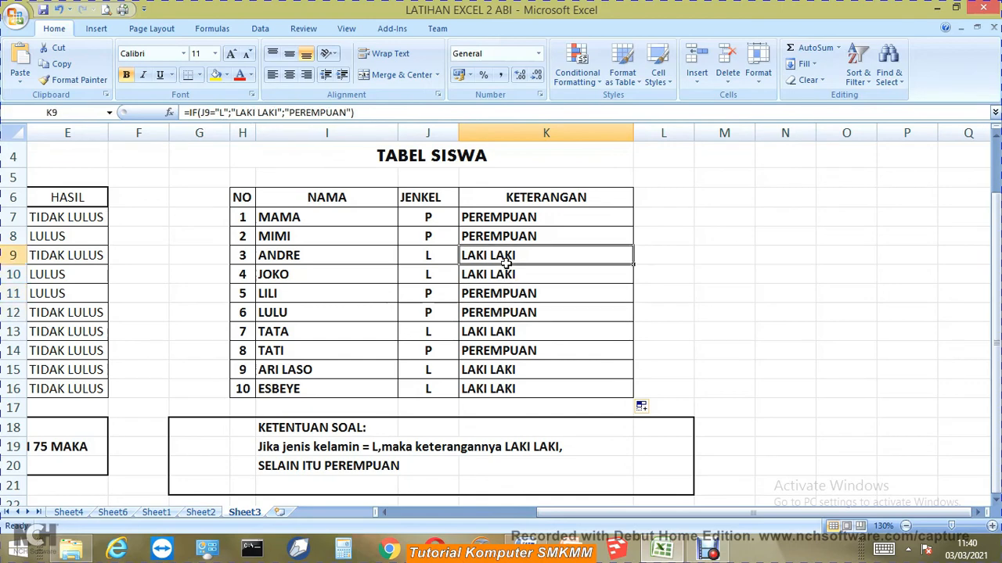
Step: Undo the last fill of the KETERANGAN column and compare the formulas in K7 and K8
left_click(513, 218)
left_click(59, 10)
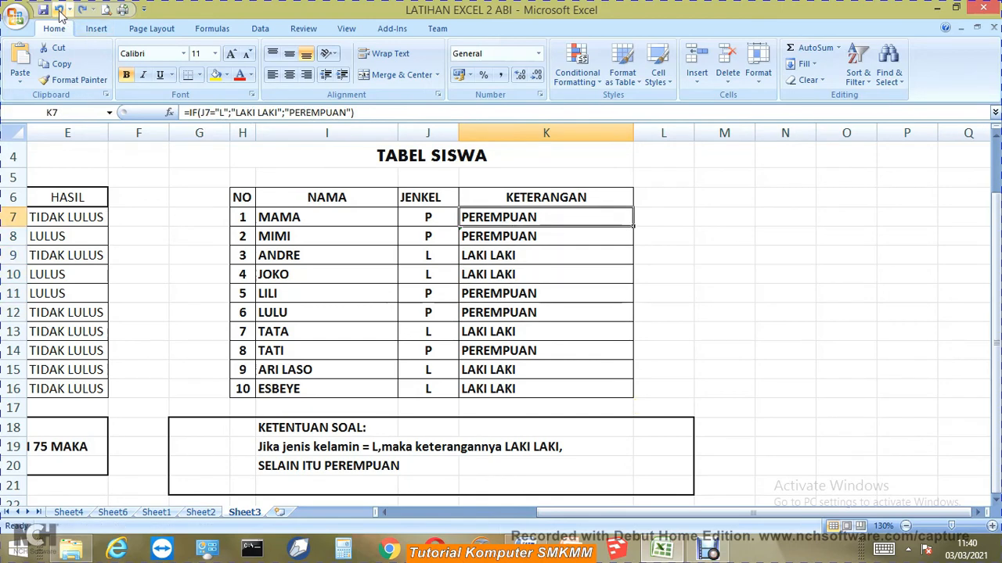
left_click(531, 233)
left_click(537, 219)
left_click(532, 239)
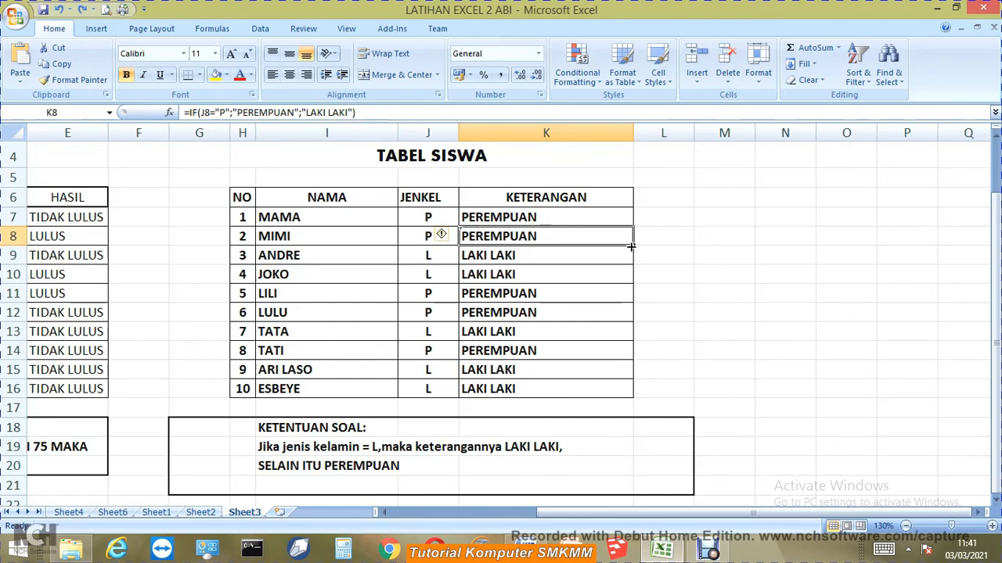
Step: Review TABEL NILAI and TABEL SISWA side by side with their rules, including the HASIL formula in E7
left_click(690, 249)
left_click(579, 240)
left_click(715, 292)
left_click(532, 514)
mouse_move(532, 513)
left_mouse_down()
mouse_move(523, 511)
mouse_move(548, 514)
left_mouse_up()
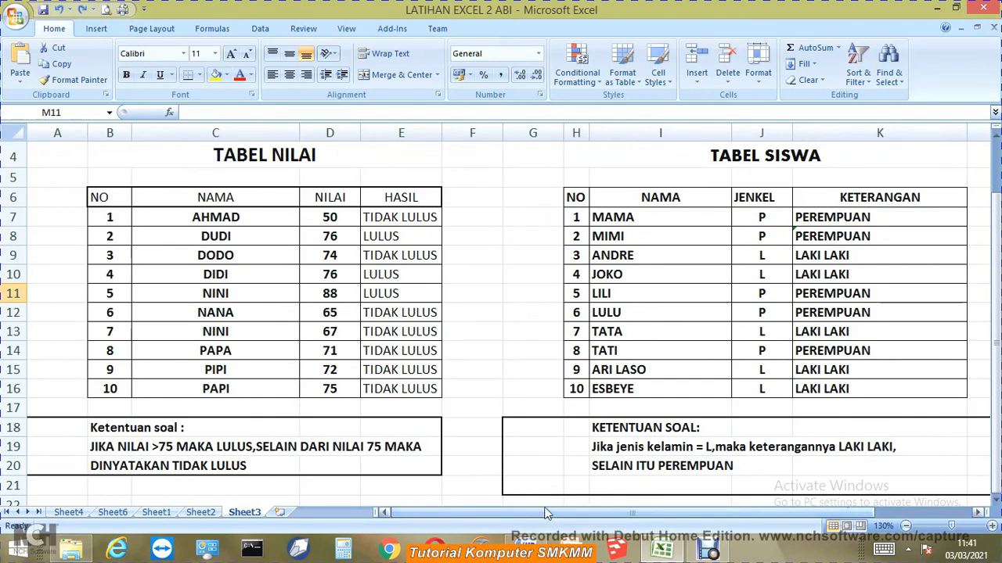
left_click(533, 268)
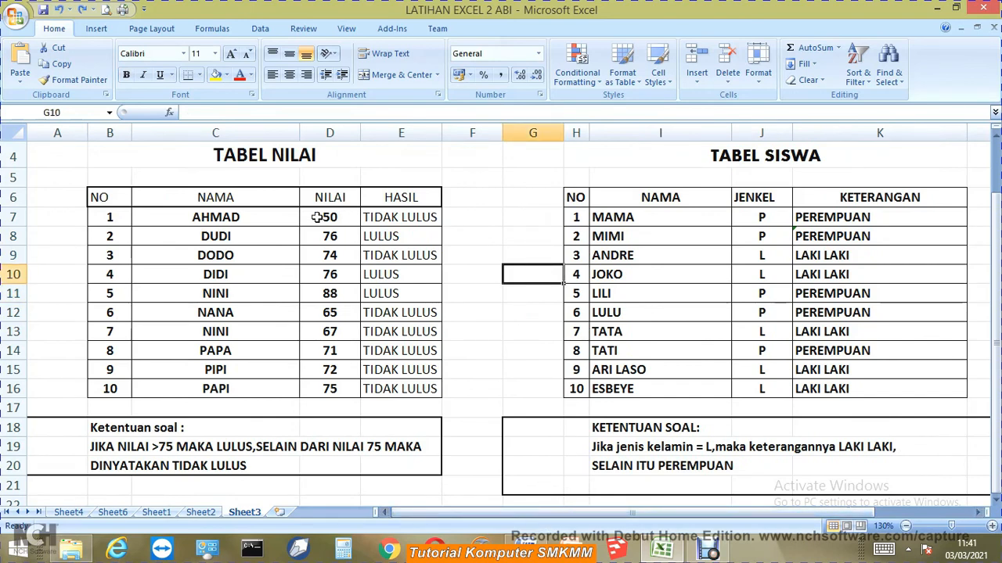
left_click_drag(41, 157, 793, 475)
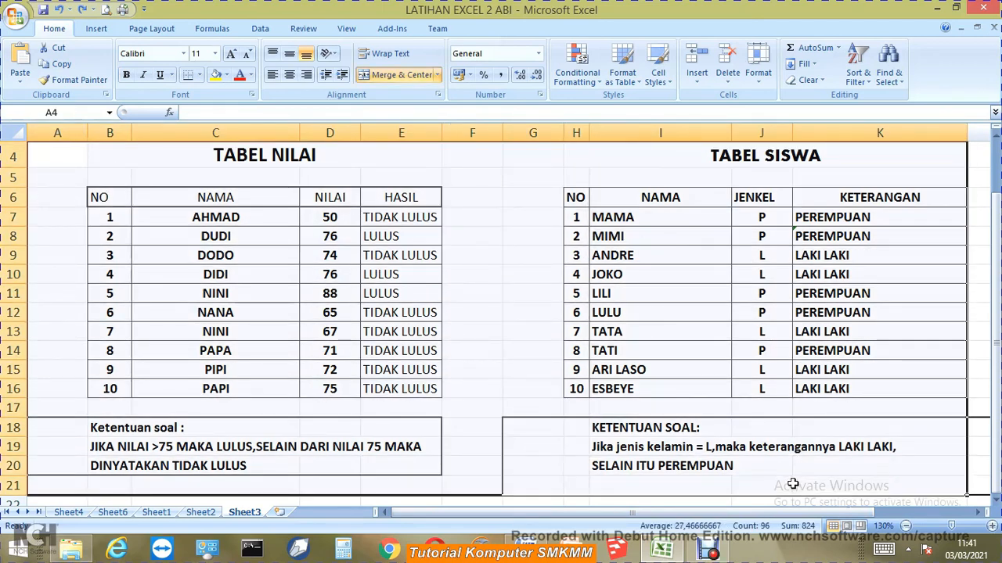
left_click(495, 223)
left_click(510, 216)
left_click(498, 191)
left_click(473, 165)
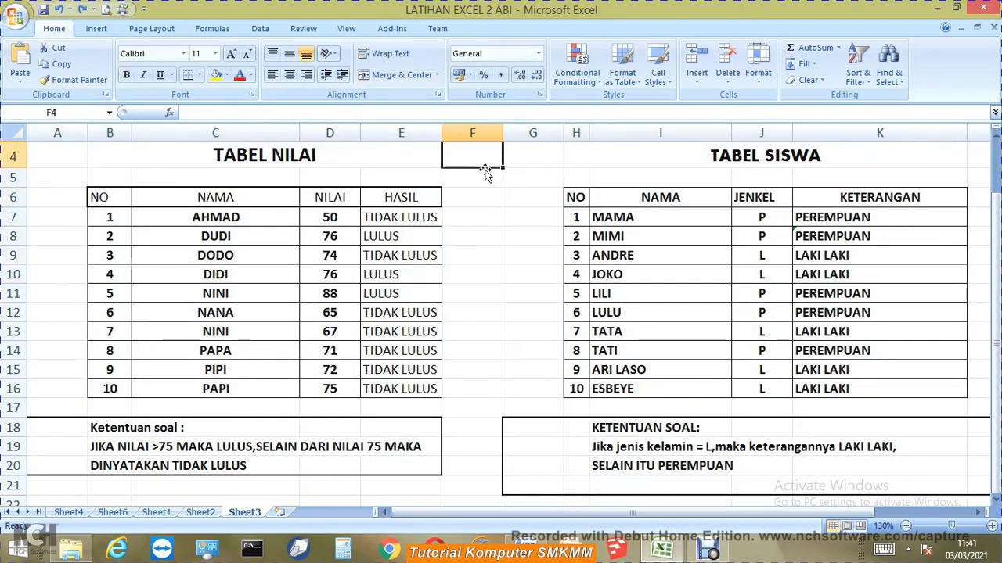
left_click(506, 163)
left_click(402, 220)
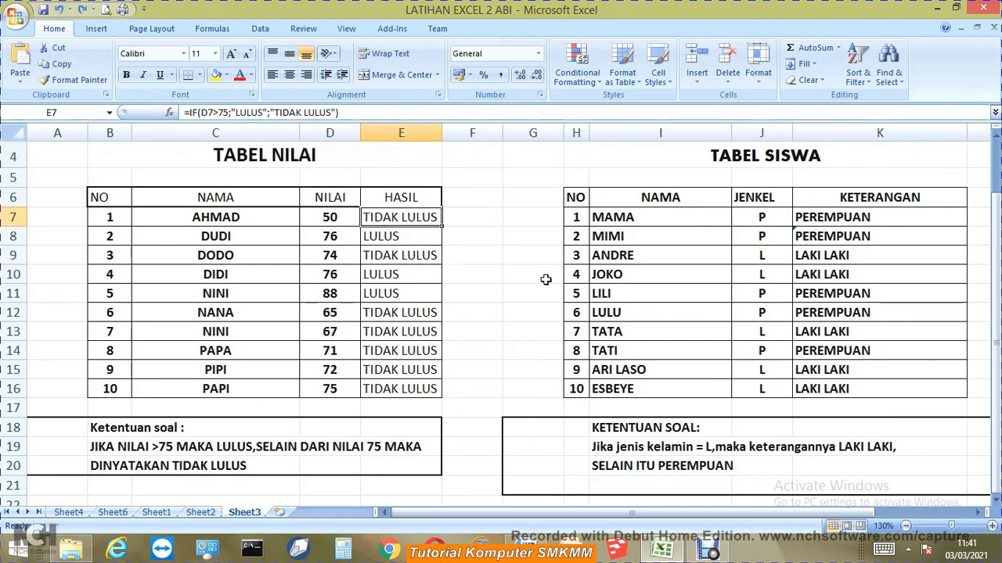
left_click(508, 254)
left_click(203, 114)
left_click(499, 218)
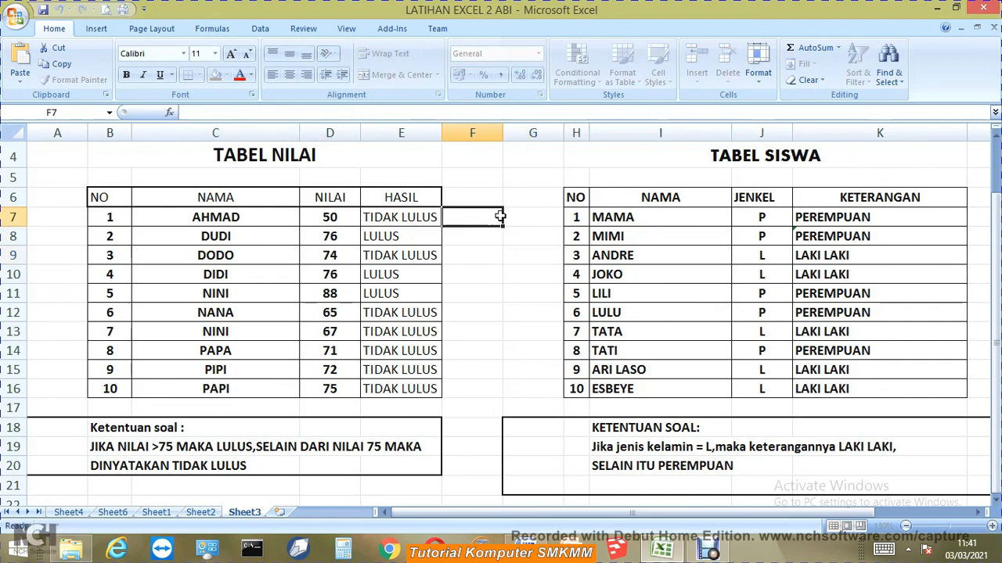
left_click(490, 193)
left_click(506, 173)
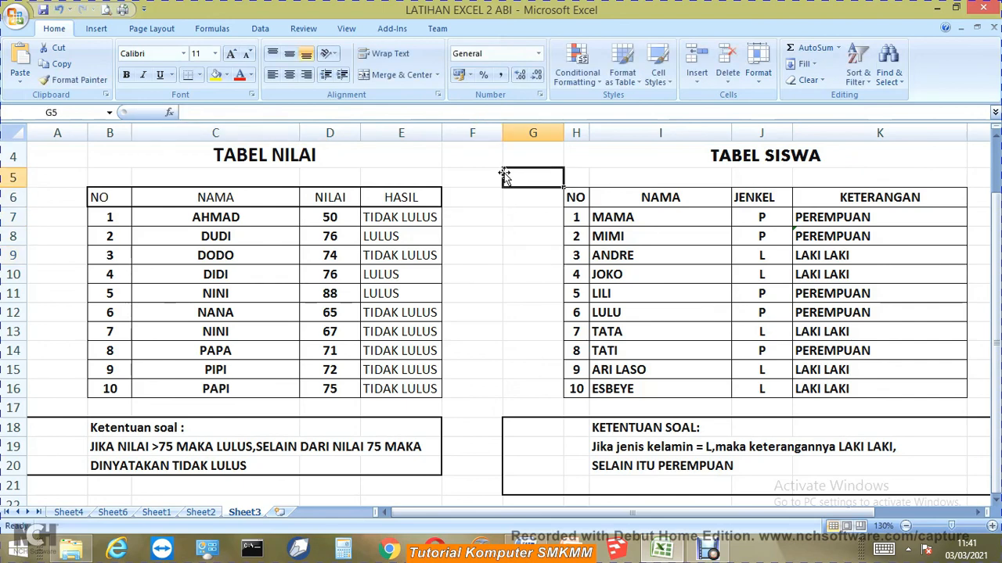
left_click(484, 175)
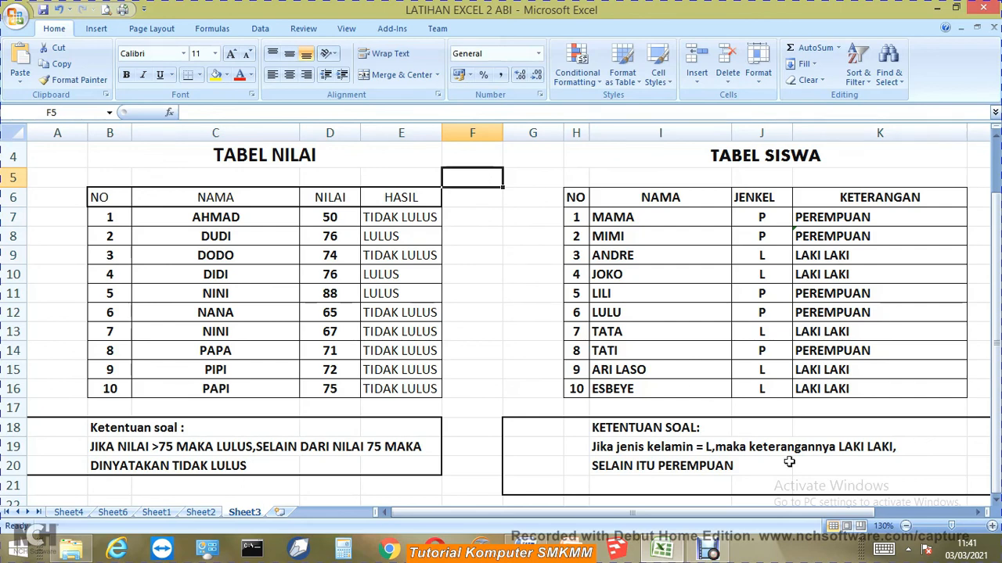
left_click(953, 550)
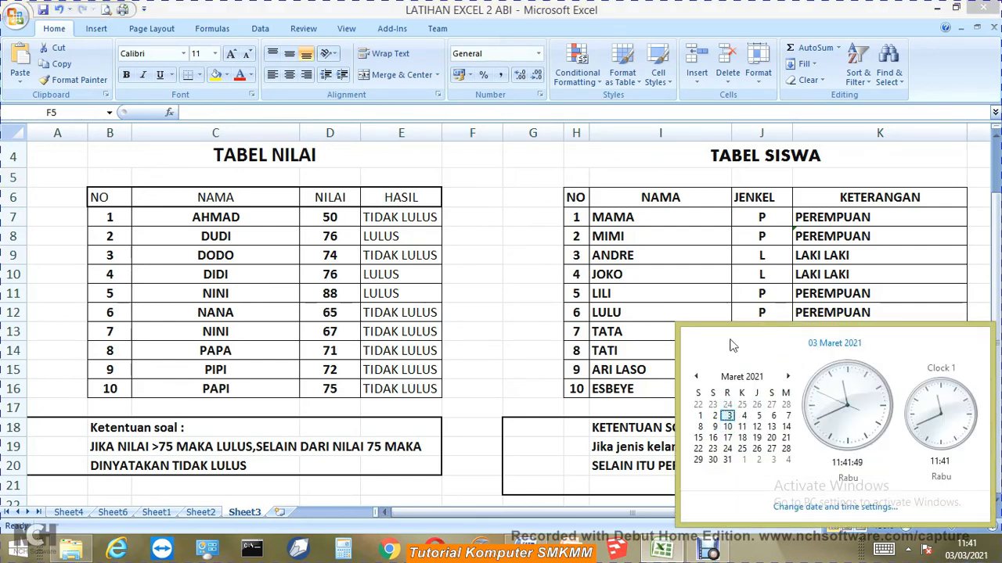
left_click(542, 227)
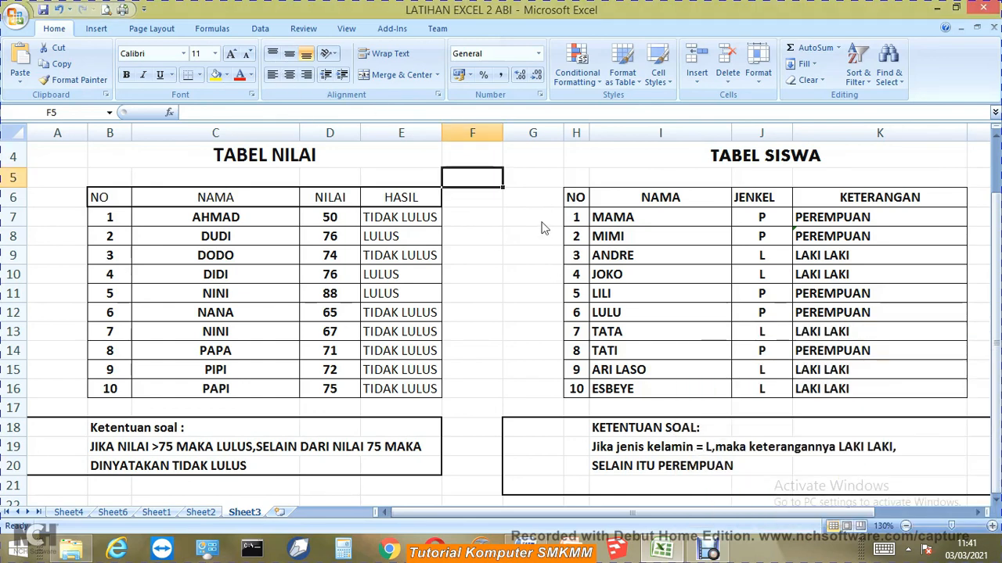
right_click(542, 226)
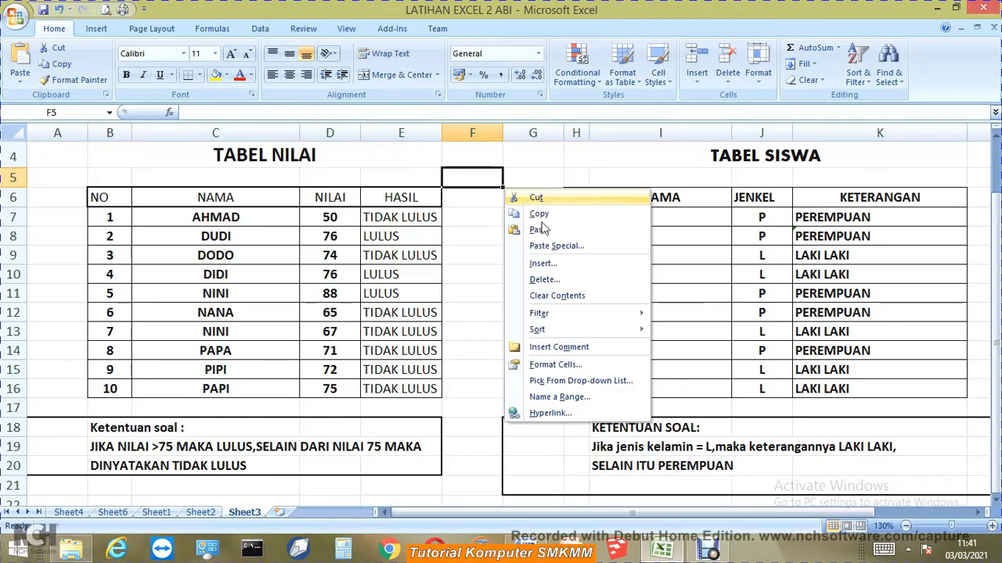